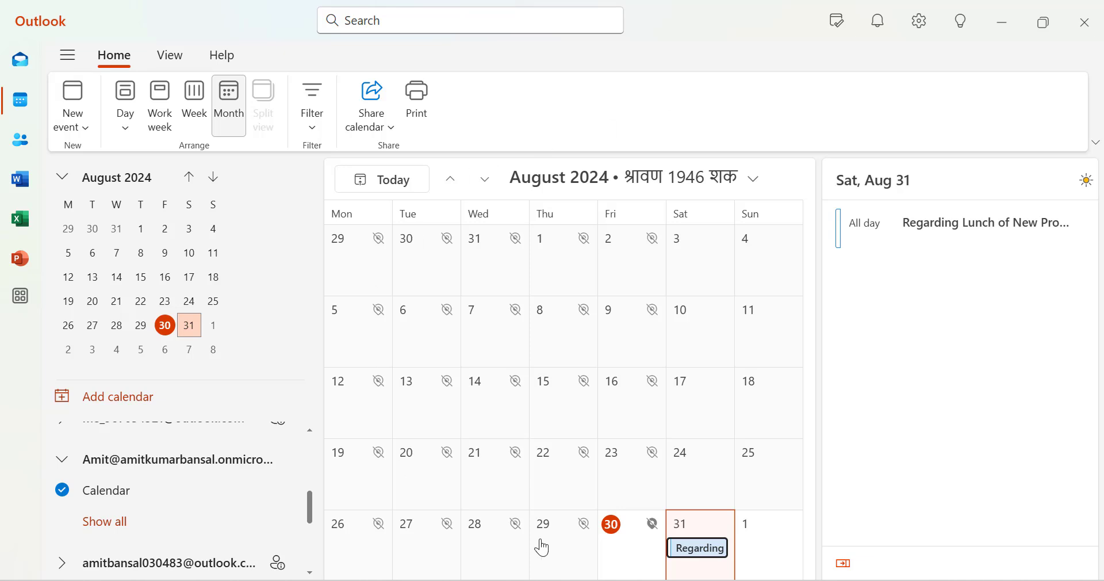
Duplicate the August 31 "Regarding Lunch of New Product" event, setting the copy's date to 9/4/2024, and send it to the attendees.
left_click(552, 474)
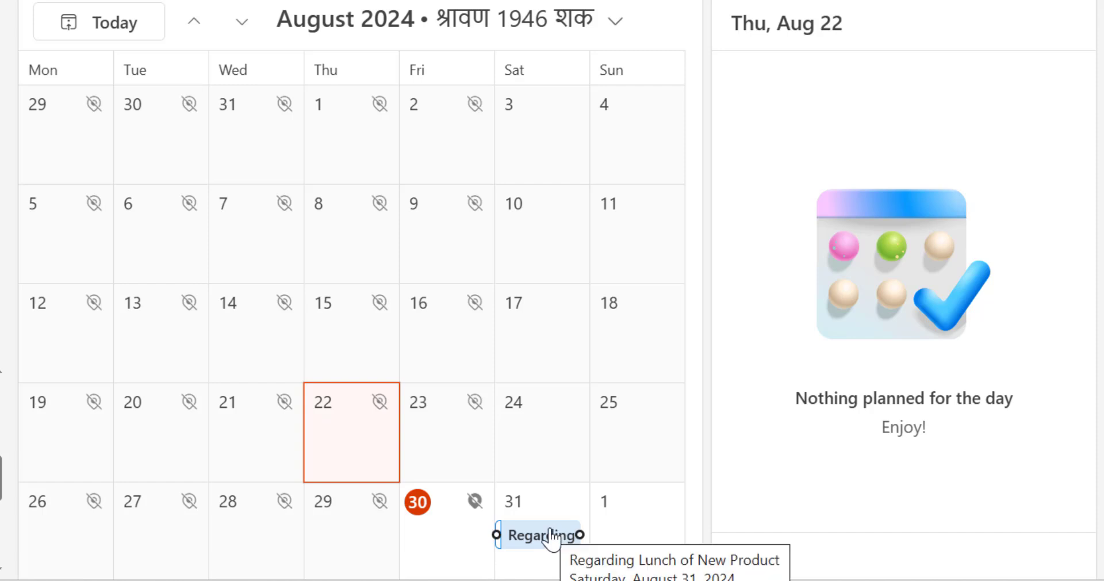
right_click(535, 539)
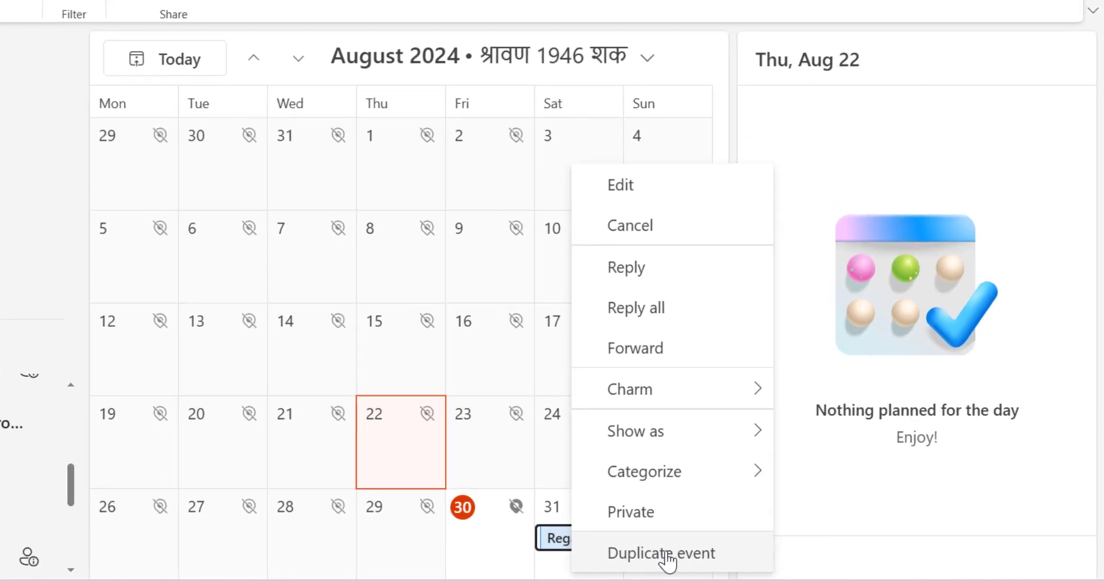
left_click(664, 553)
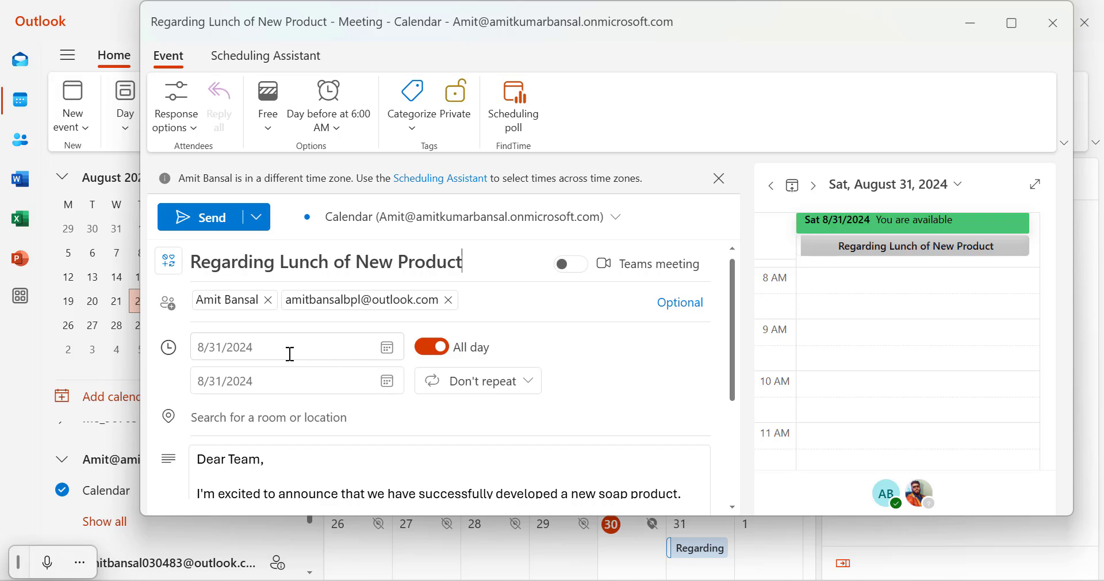
left_click(388, 351)
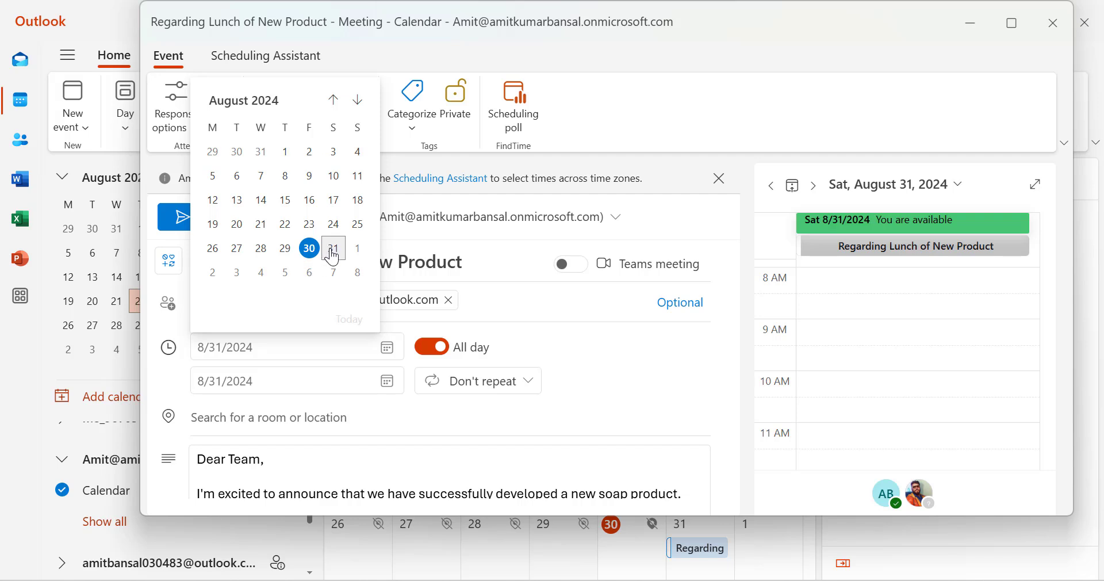
left_click(261, 274)
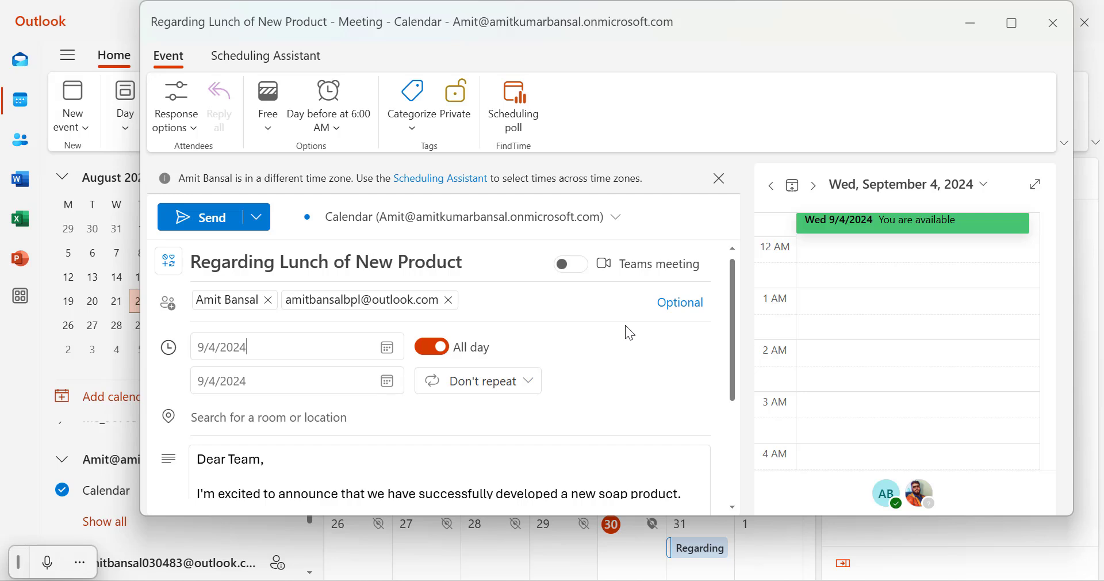
left_click(215, 226)
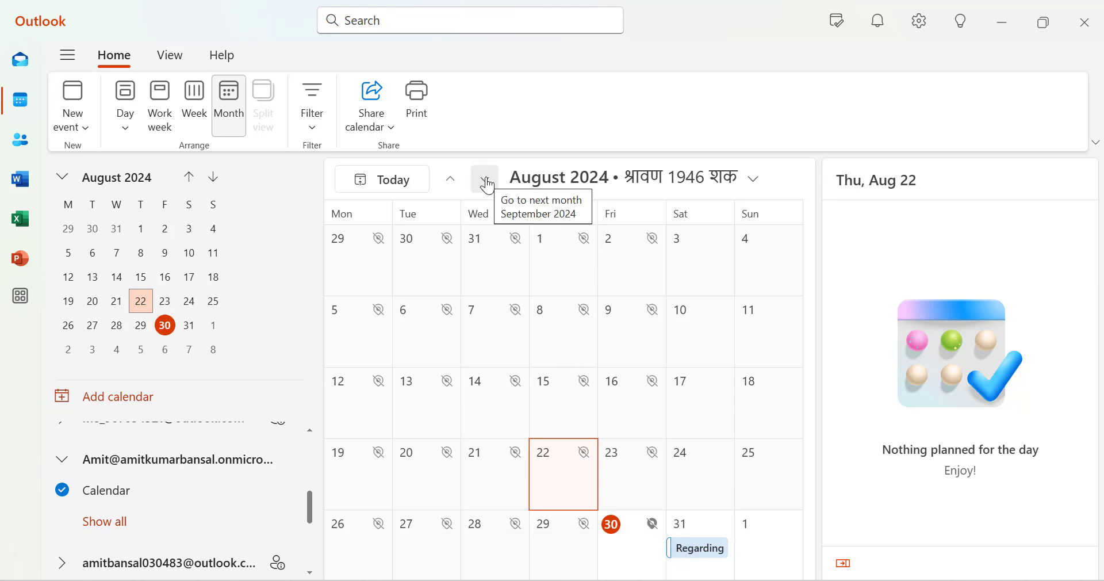
Cancel the original August 31 "Regarding Lunch of New Product" event and send the cancellation to its attendees without a message.
left_click(487, 181)
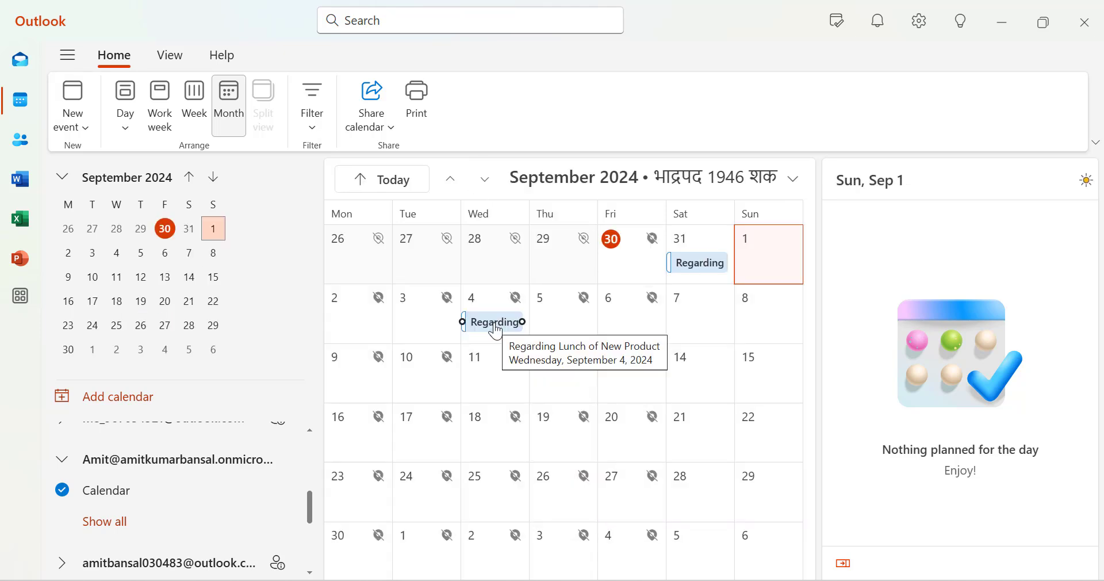
right_click(711, 280)
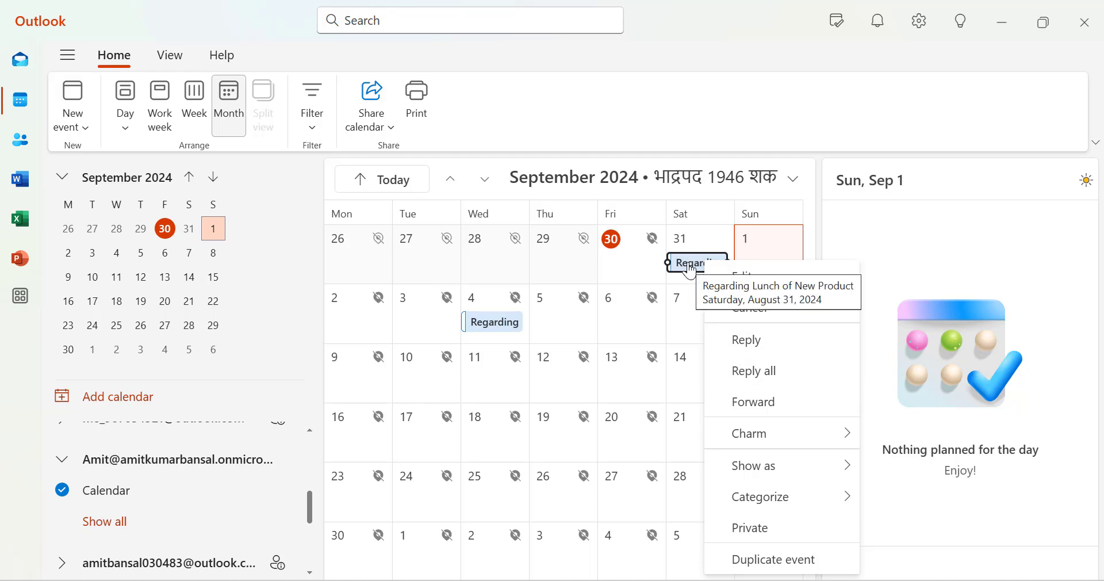
key("Escape")
right_click(696, 263)
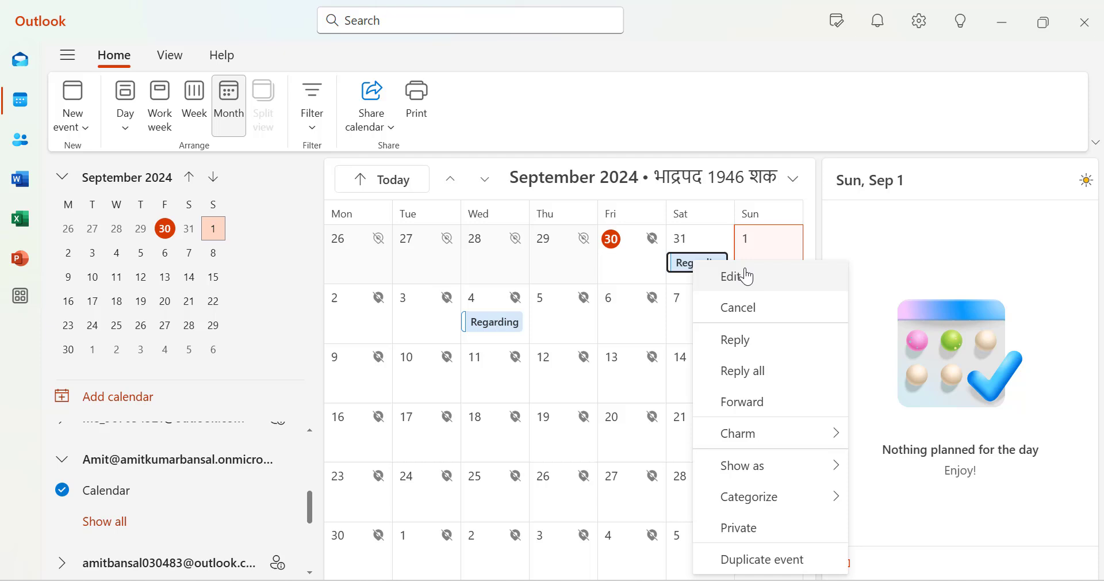
left_click(782, 314)
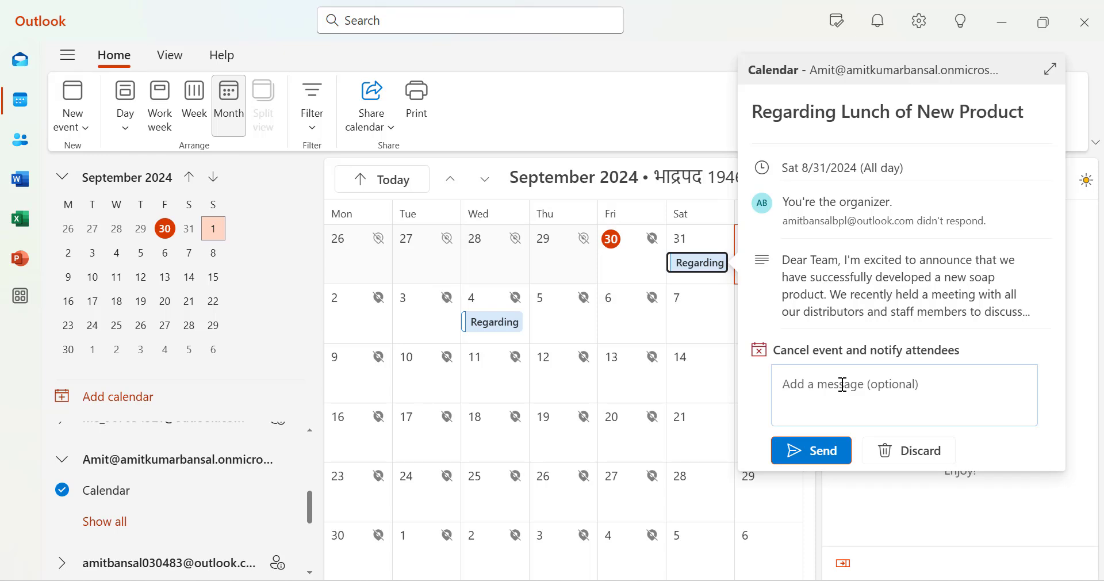
left_click(805, 457)
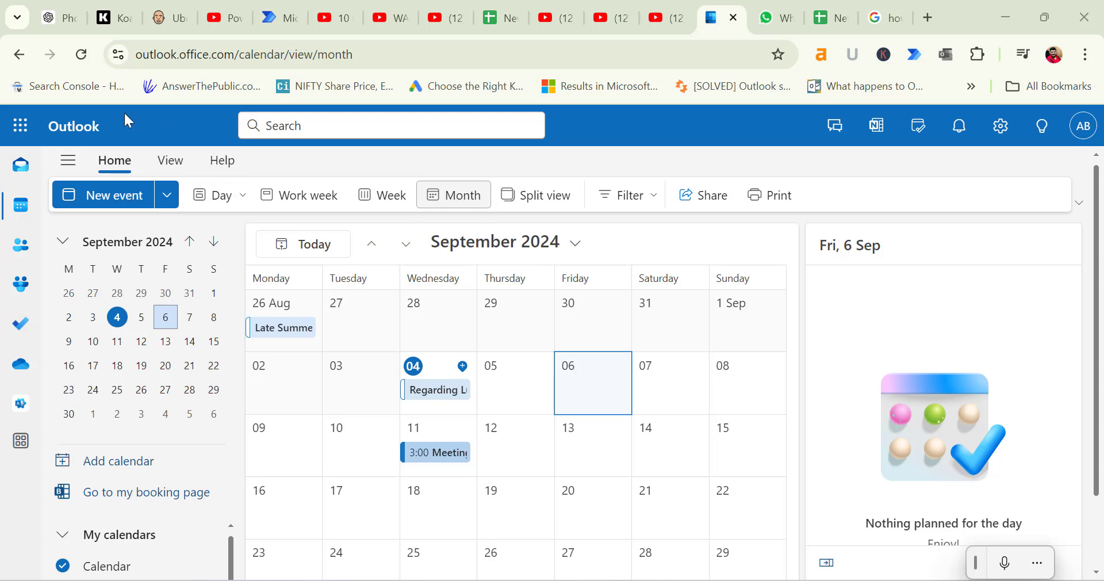
Start a new calendar event titled "Meeting" and invite the second suggested contact, dismissing the time zone notice.
left_click(114, 195)
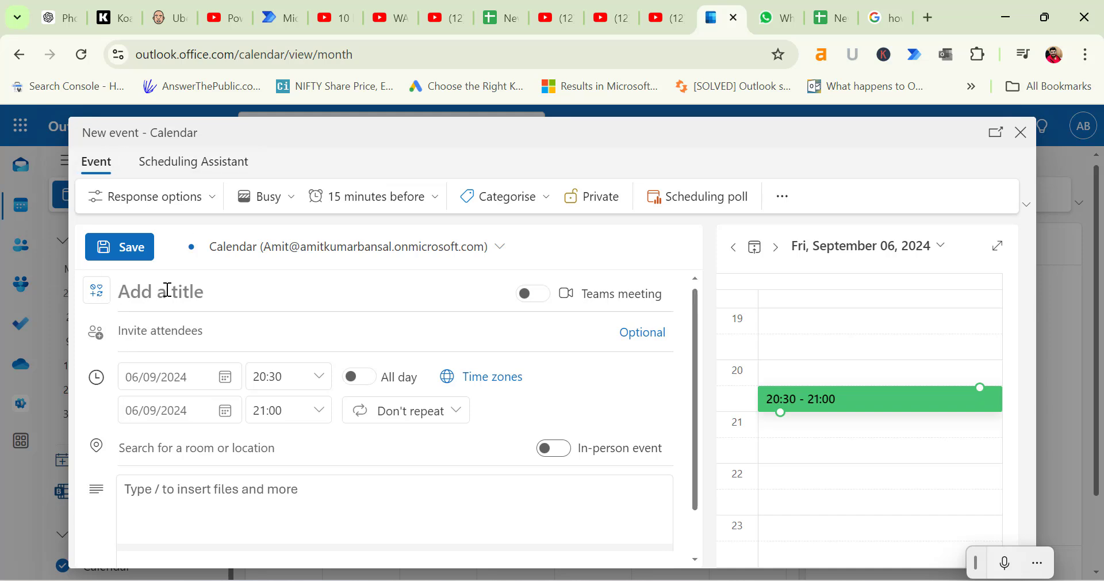
left_click(208, 295)
type("Meeting")
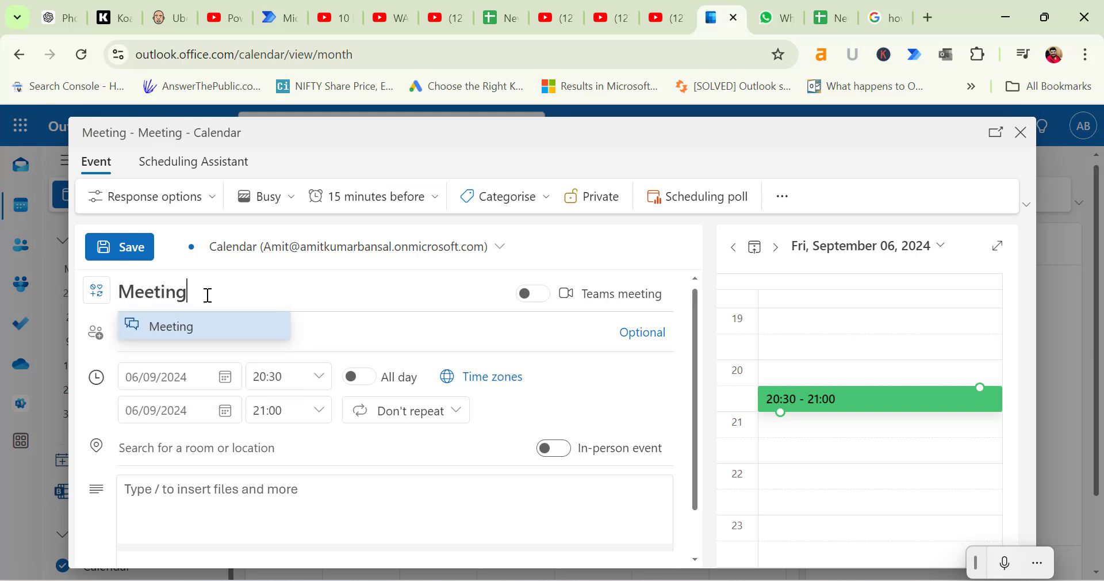
key("Return")
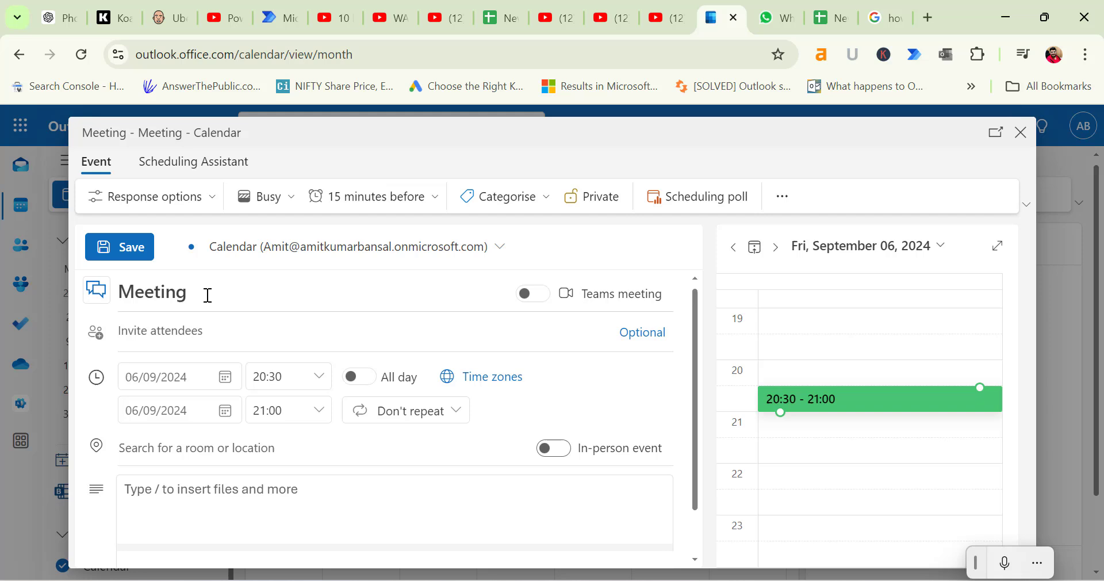
left_click(222, 334)
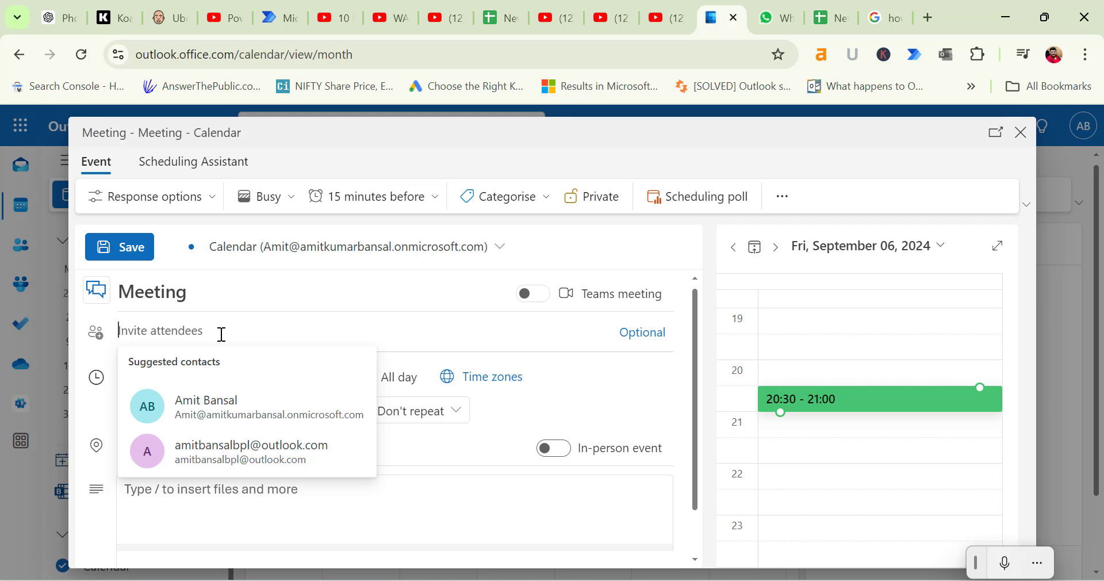
left_click(241, 453)
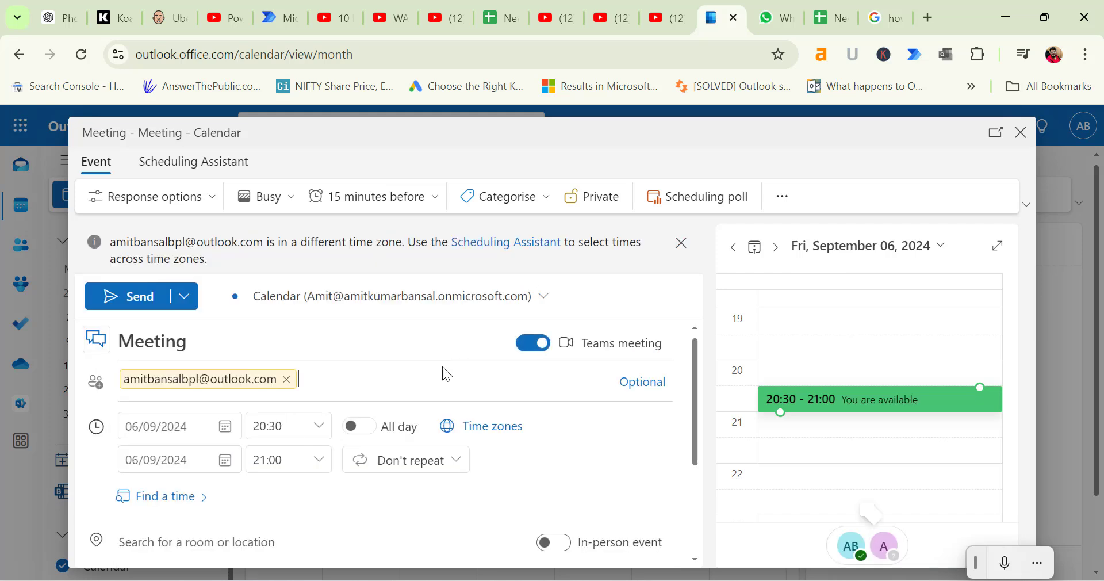
left_click(681, 242)
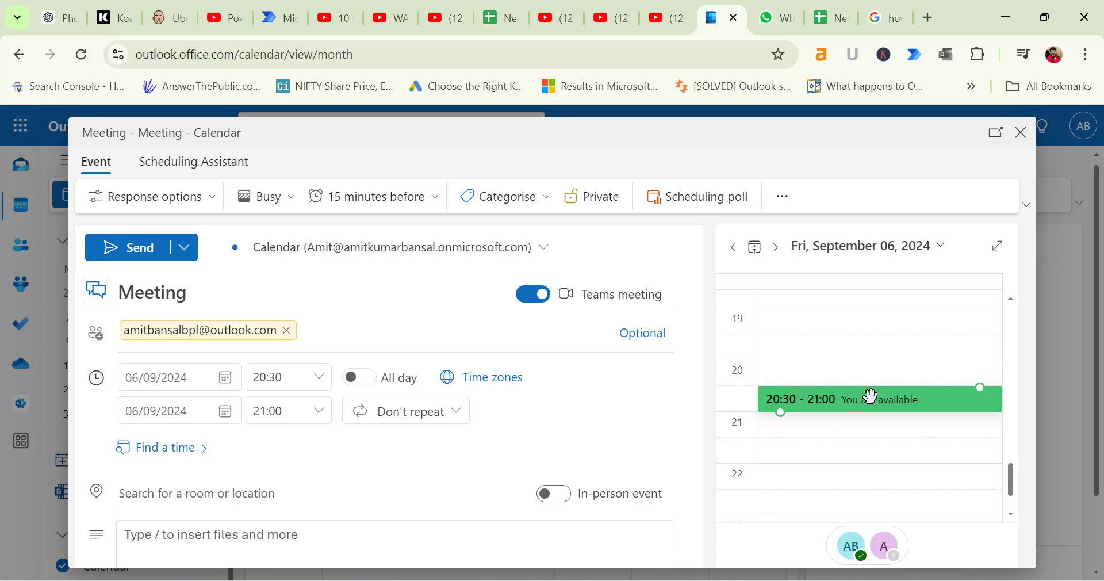
Start a scheduling poll for the meeting and set its date to 20/09/2024.
left_click(673, 204)
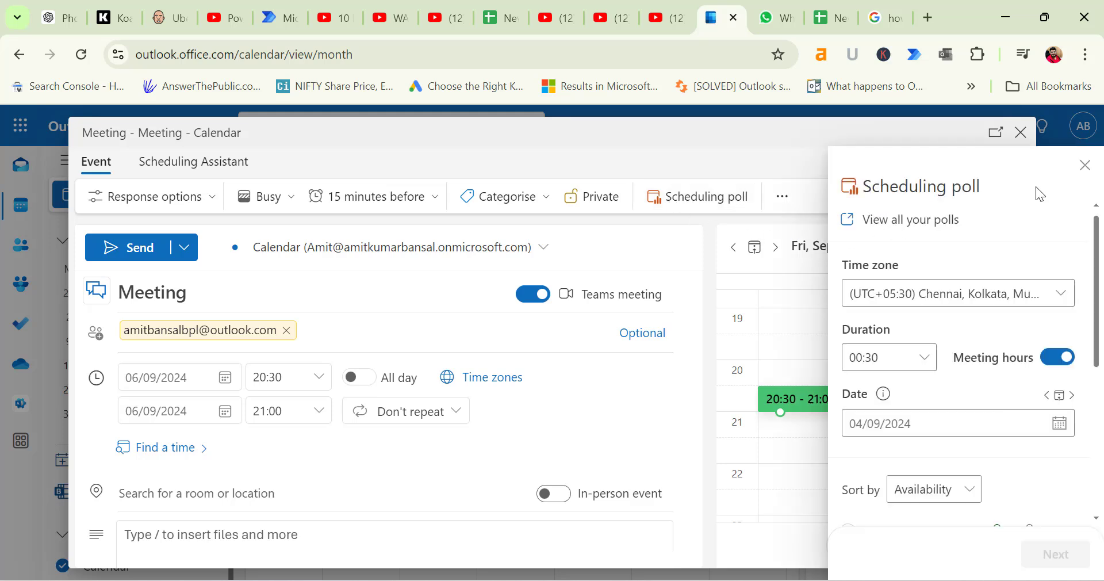
left_click(1061, 433)
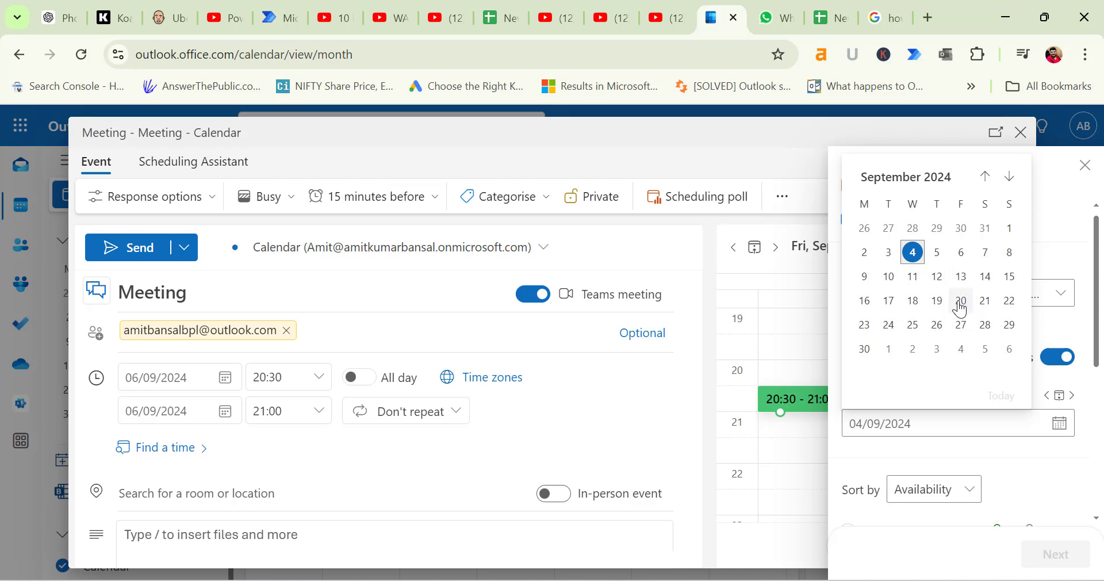
left_click(961, 310)
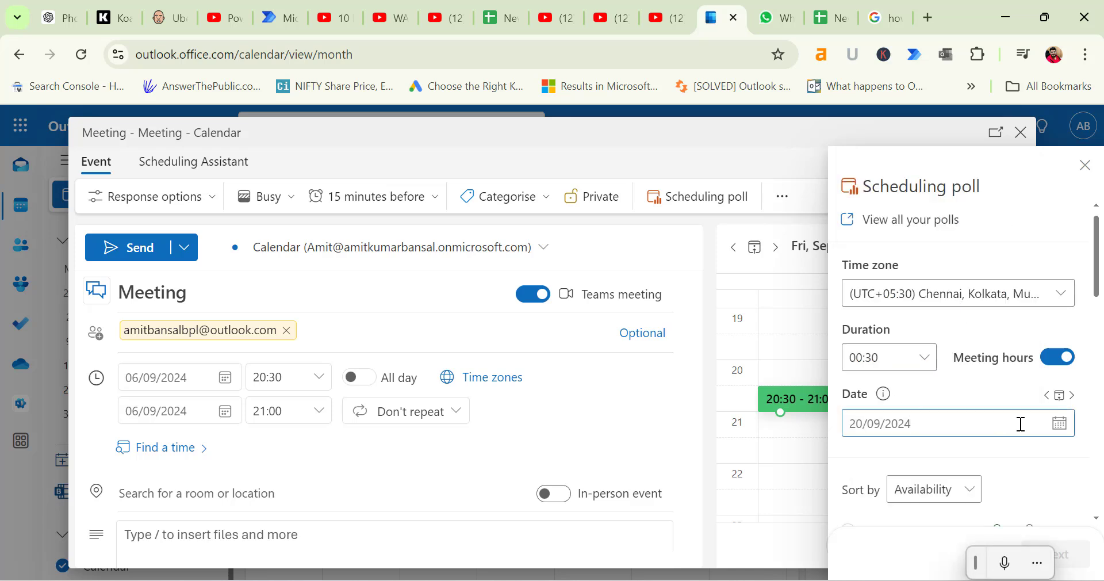
Offer the 10:00 PM, 11:00 PM and 11:30 PM time slots and create the poll as a Teams meeting.
scroll(1018, 422, "down", 3)
scroll(1010, 394, "down", 2)
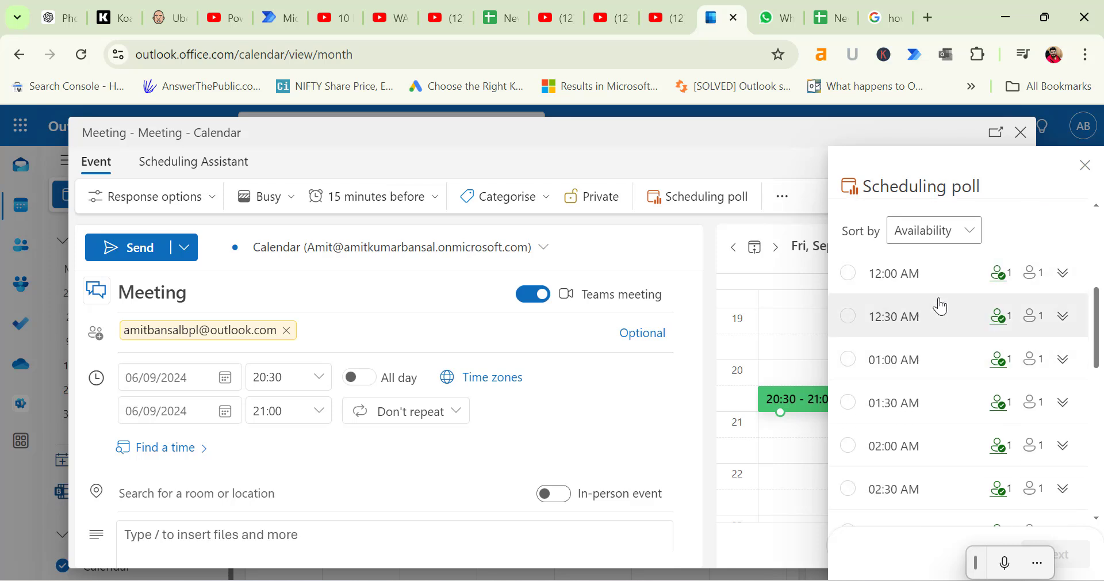
scroll(964, 411, "down", 6)
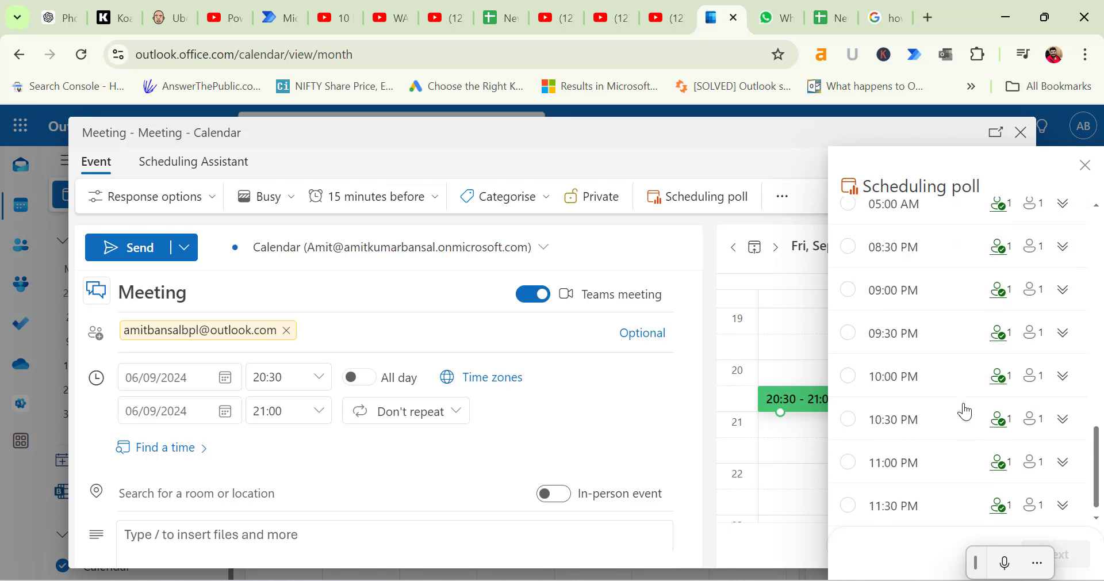
scroll(964, 412, "up", 10)
scroll(965, 411, "down", 10)
left_click(849, 379)
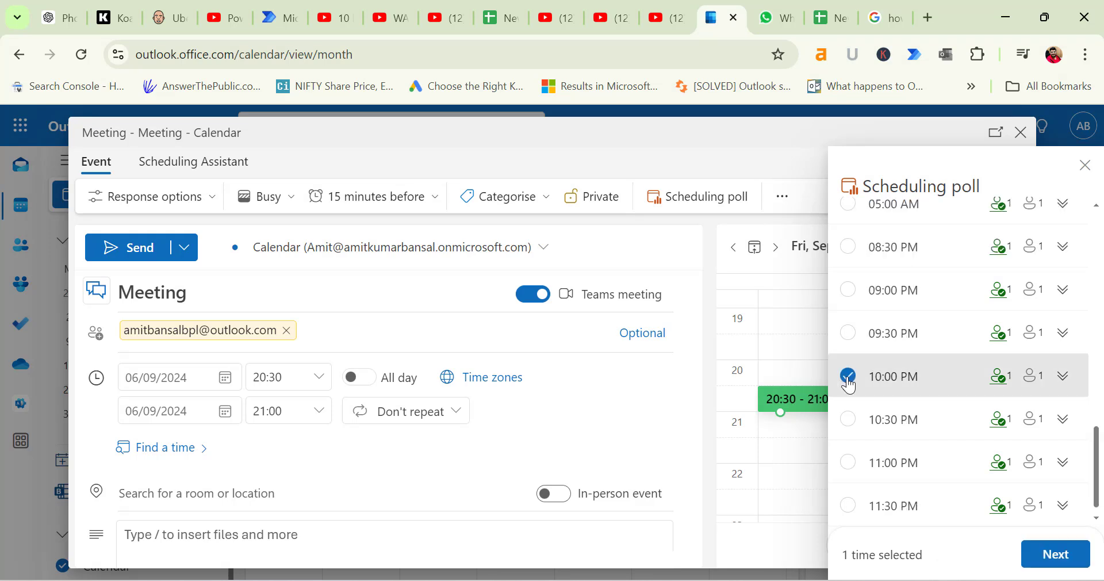
left_click(849, 463)
left_click(848, 506)
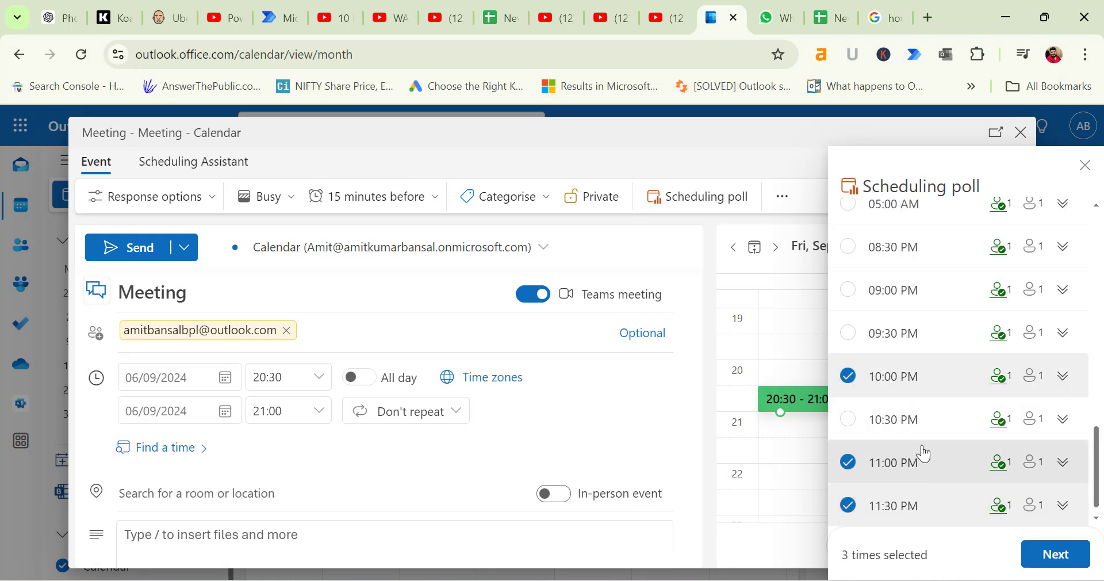
left_click(1057, 555)
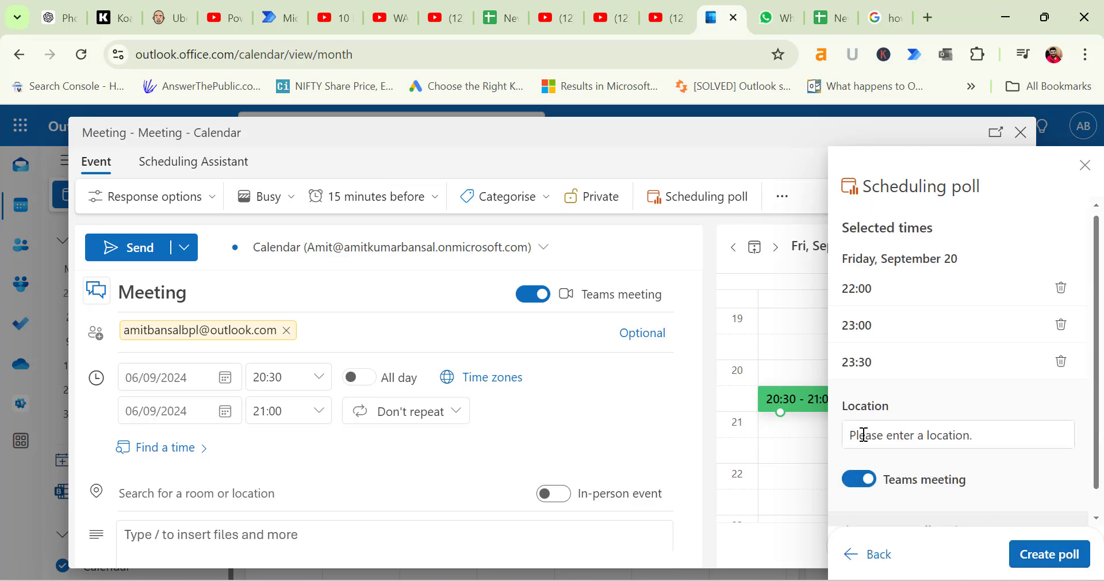
left_click(1050, 565)
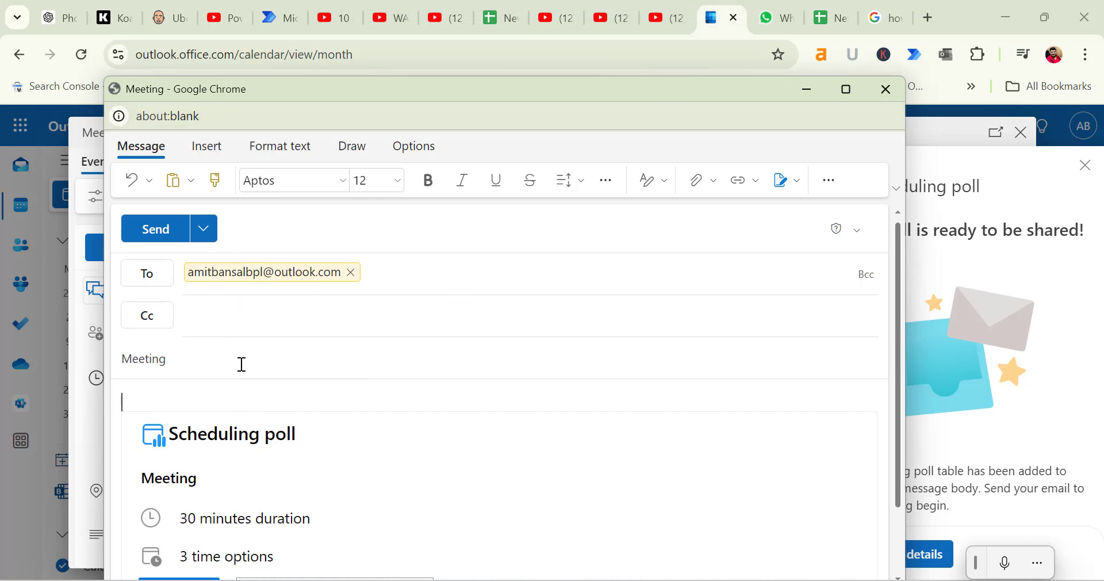
Review the recipient, subject and poll content of the generated email, and send it to the attendee.
left_click(244, 365)
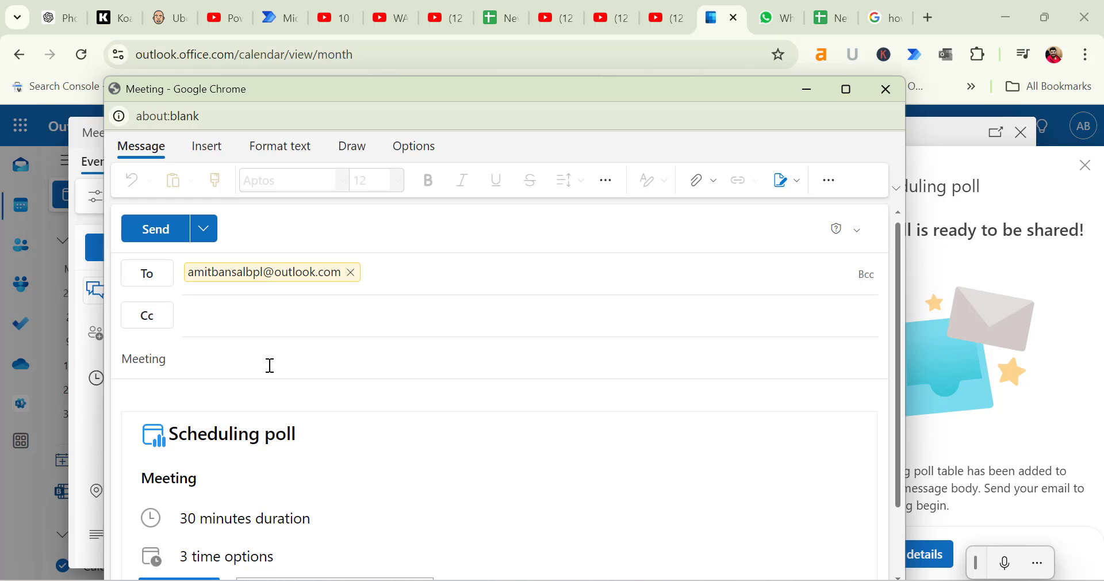
left_click(424, 273)
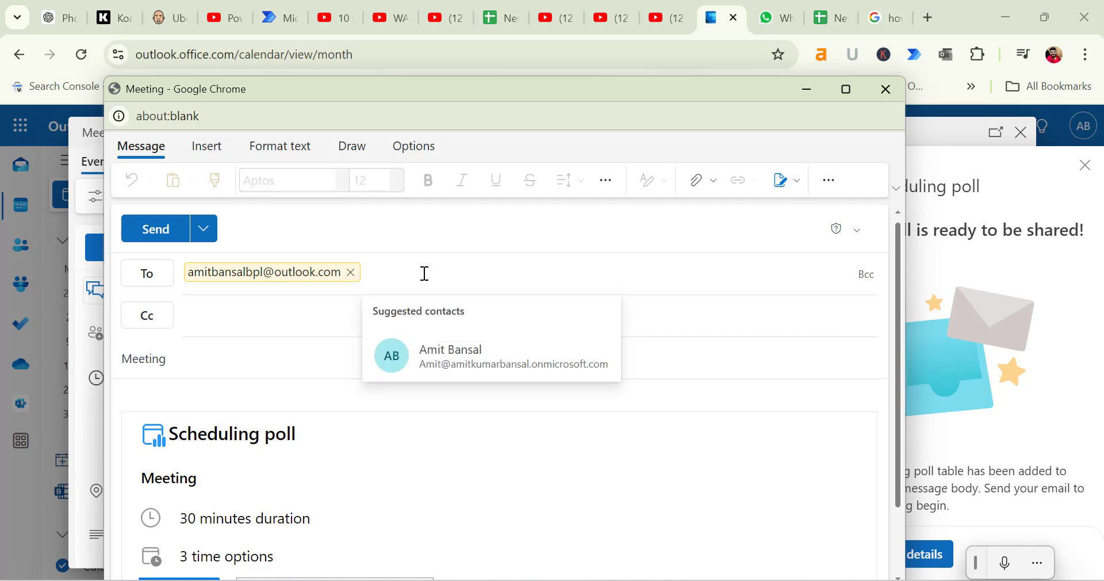
left_click(250, 317)
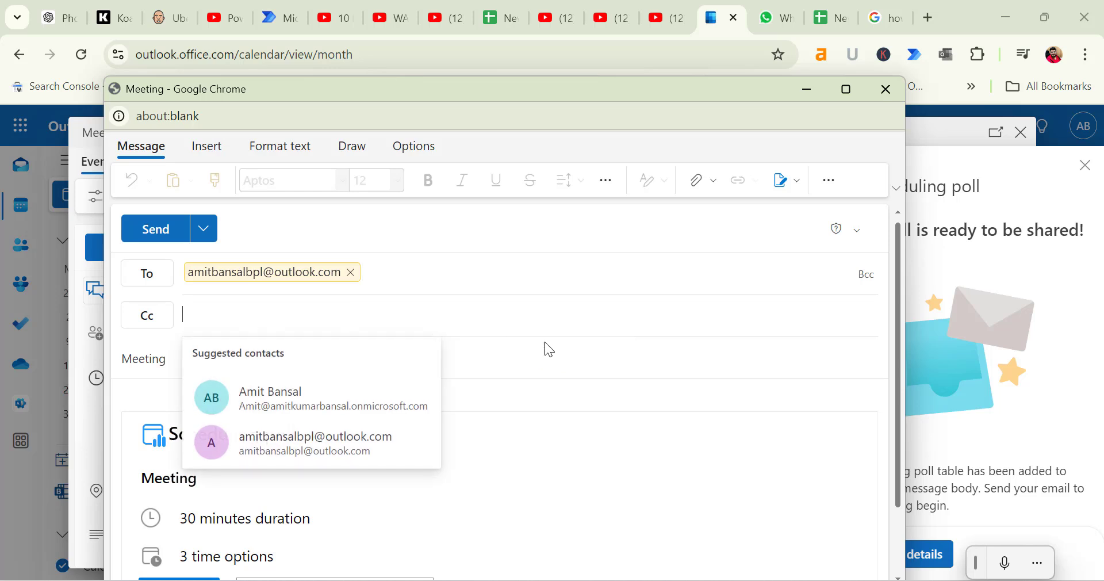
scroll(327, 325, "down", 2)
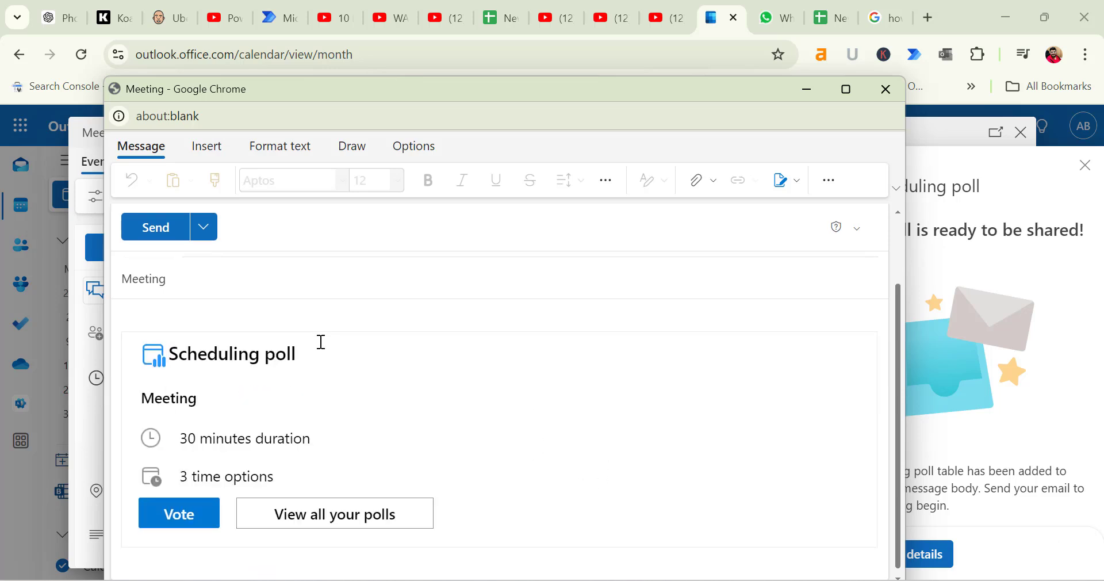
scroll(201, 288, "up", 2)
left_click(154, 229)
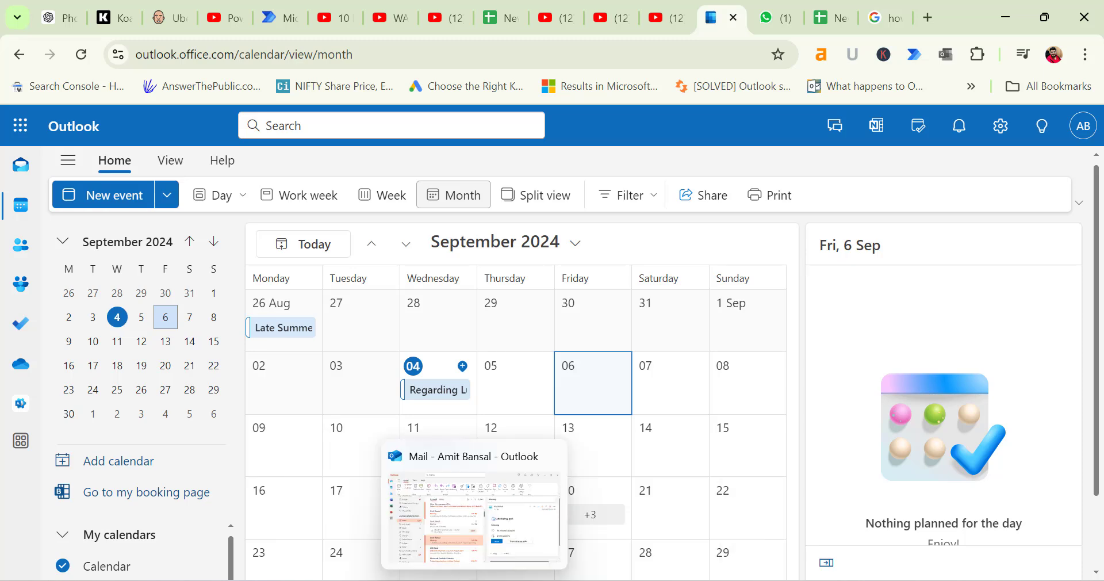
Switch to the Outlook desktop app's mail, open the "Meeting" scheduling poll message received at 4:19 PM, and open its voting page.
left_click(471, 580)
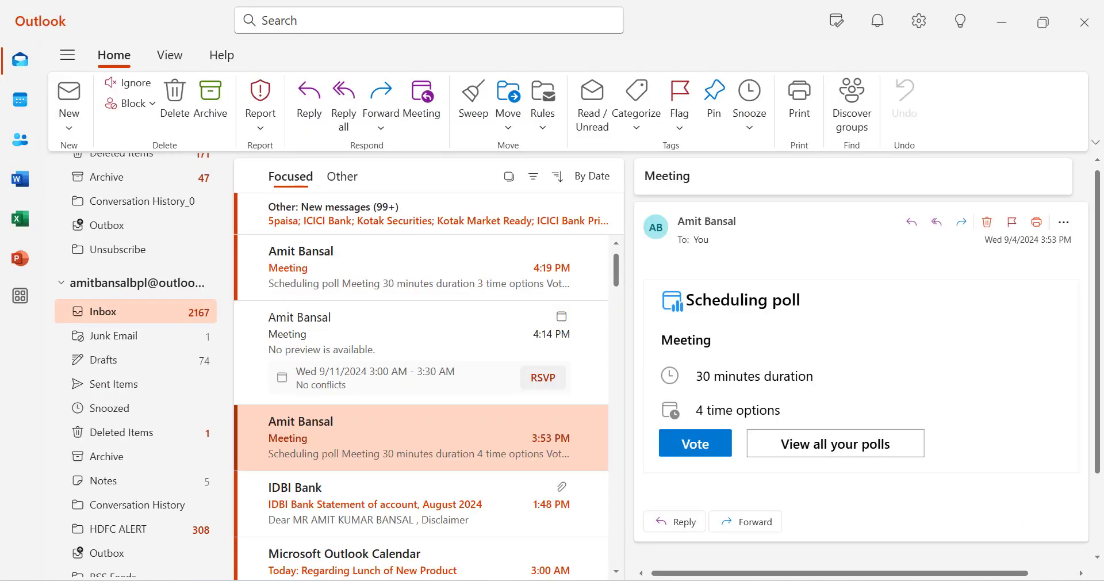
left_click(431, 266)
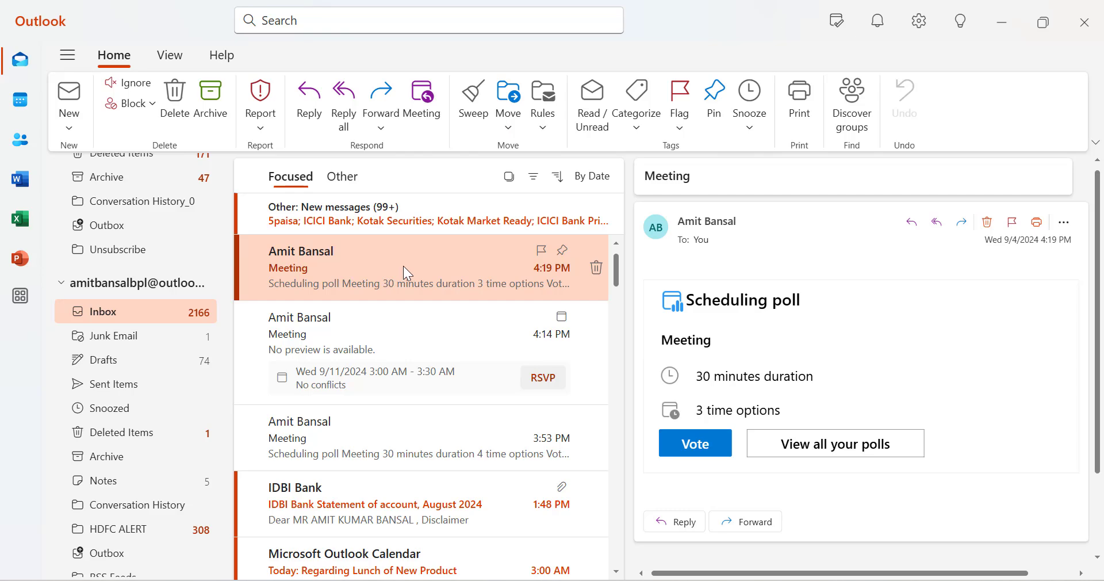
double_click(404, 267)
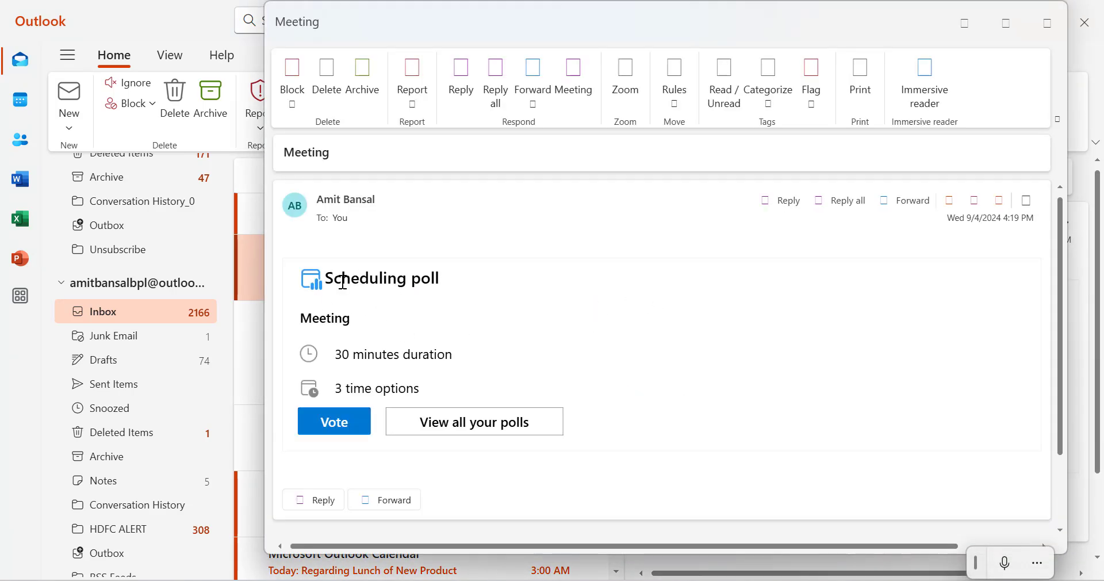
left_click(336, 423)
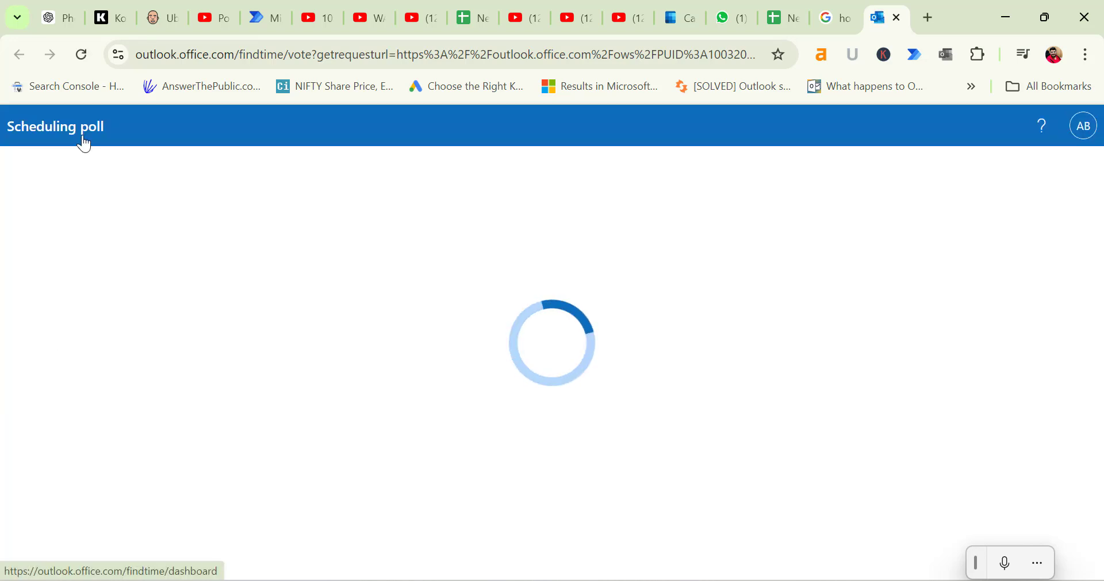
Review the poll's proposed times and schedule the meeting for the 9:30 AM slot on Friday, September 20, 2024.
scroll(62, 378, "down", 3)
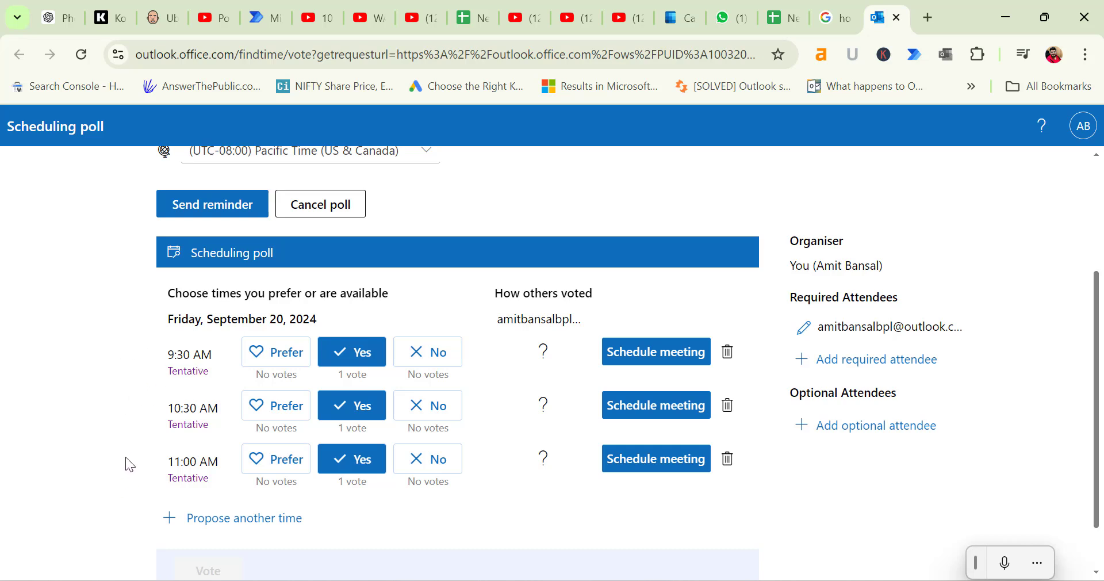
left_click(652, 352)
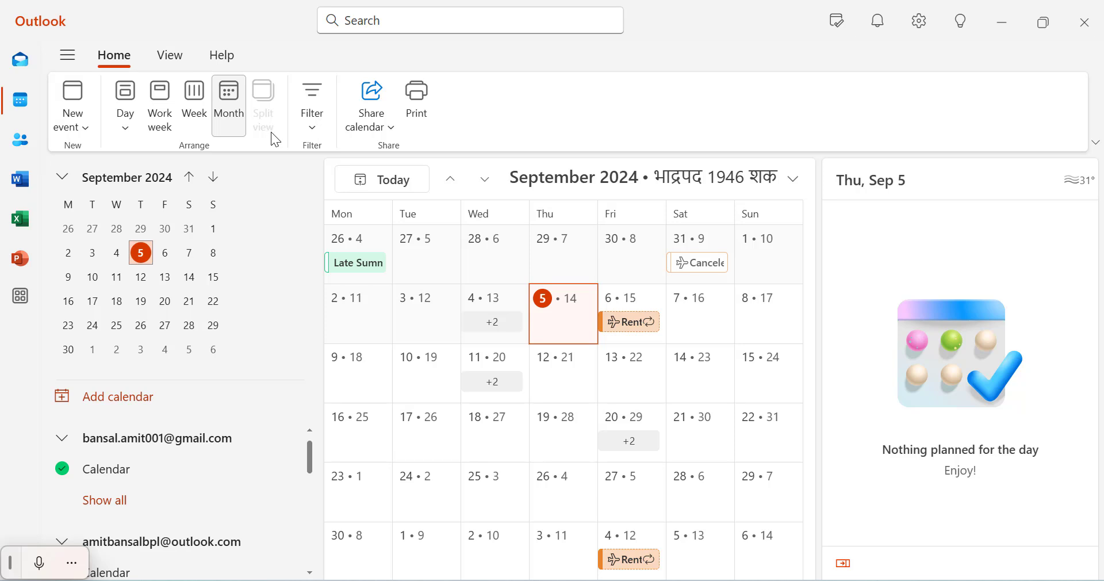
Show the Outlook desktop calendar in week view and open the calendar's time zone settings.
left_click(198, 99)
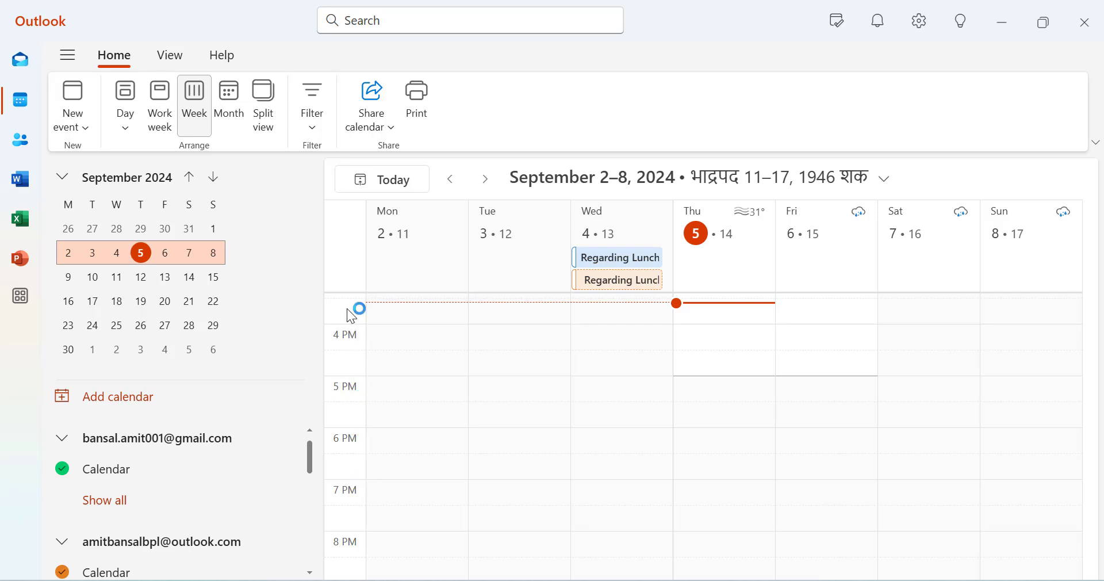
right_click(349, 339)
mouse_move(407, 364)
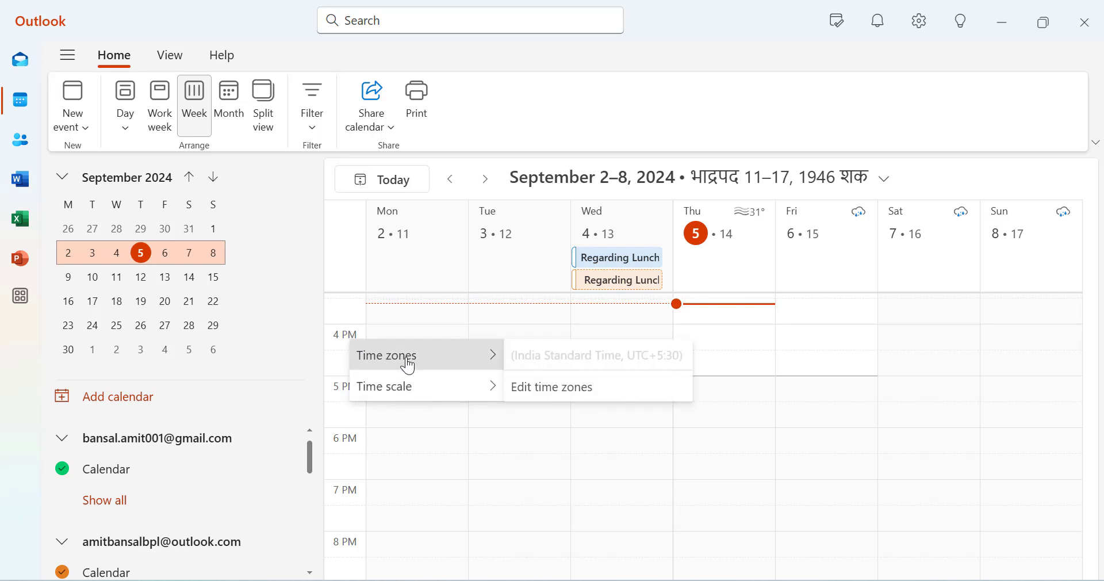
left_click(579, 394)
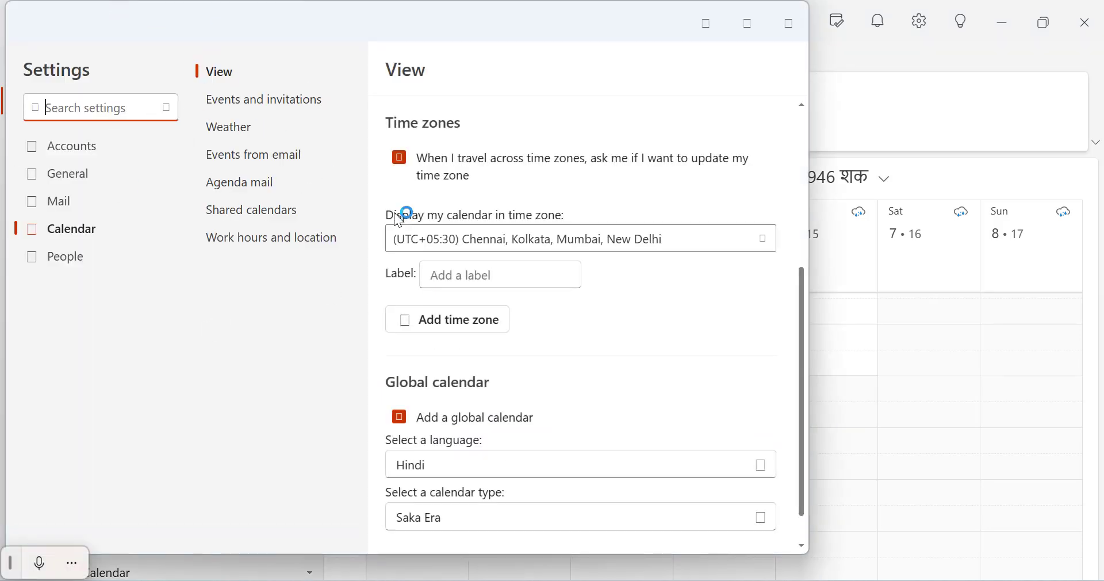
left_click_drag(140, 24, 191, 53)
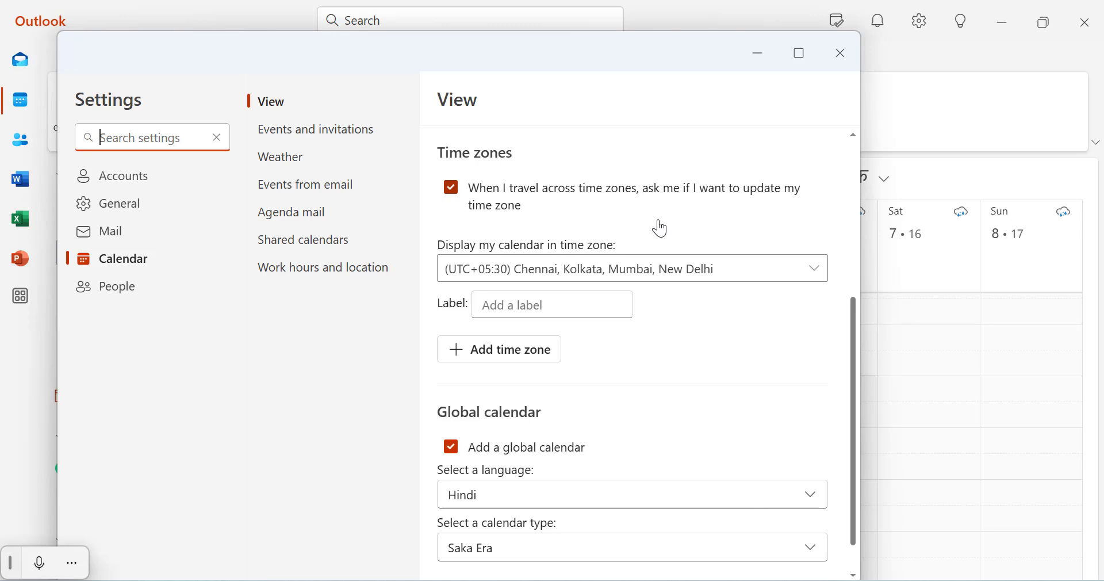
Add (UTC-05:00) Eastern Time (US & Canada) as another calendar time zone by searching for New York, and close the settings.
left_click(511, 362)
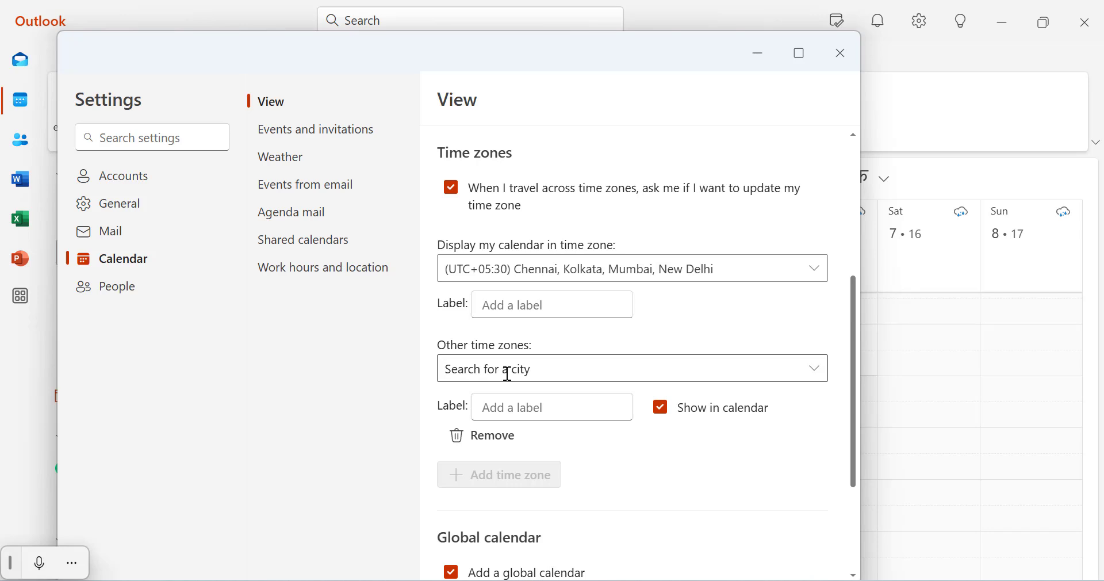
type("new yo")
left_click(539, 407)
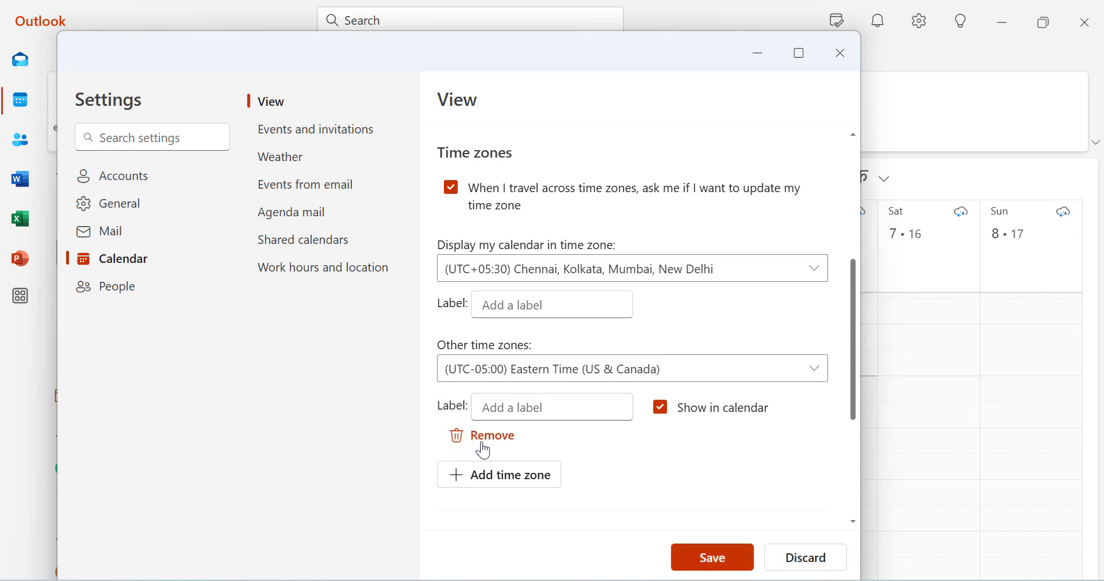
scroll(484, 402, "down", 3)
left_click_drag(377, 33, 337, 107)
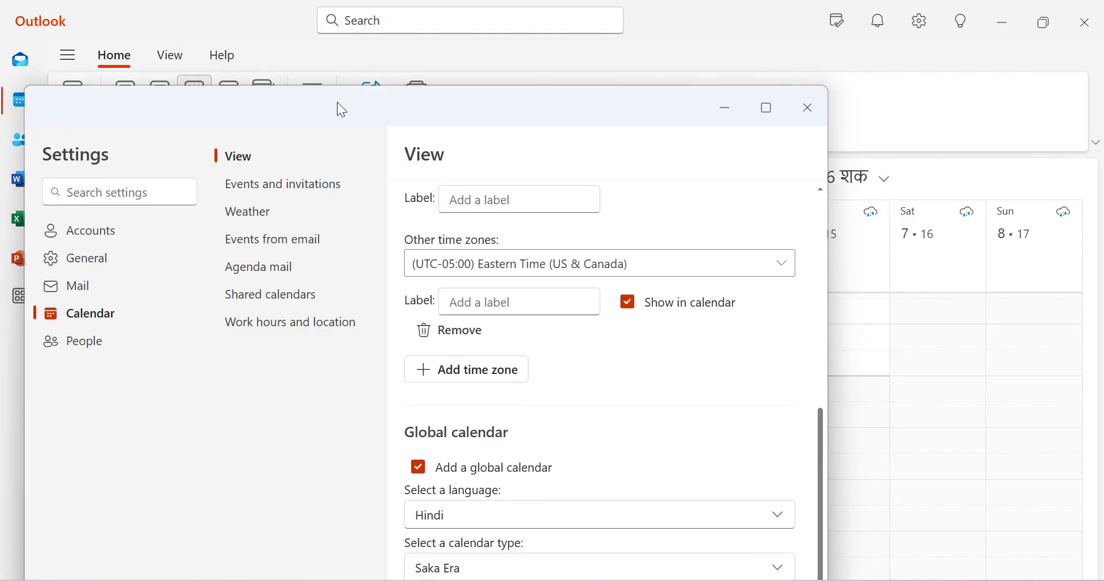
left_click(804, 107)
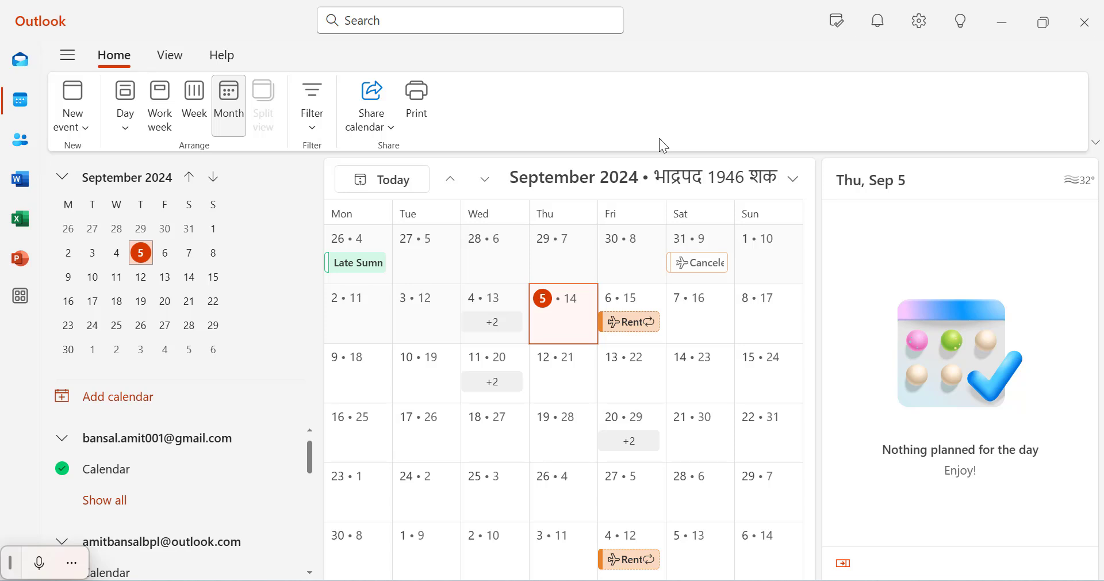
Open Mail in a separate window, and move and resize it so that the calendar stays visible beside it.
right_click(21, 71)
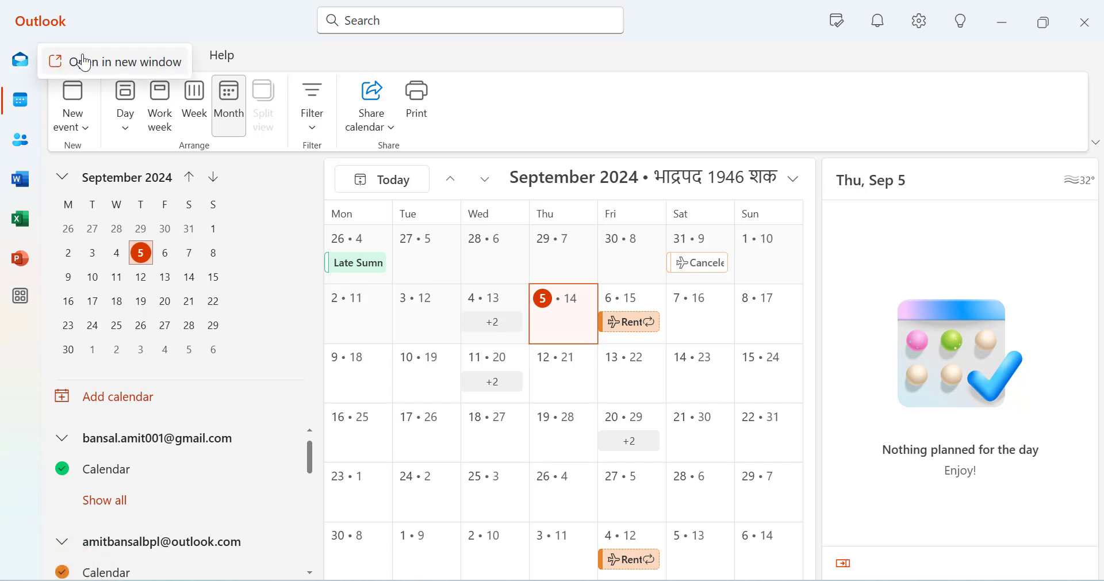
left_click(85, 63)
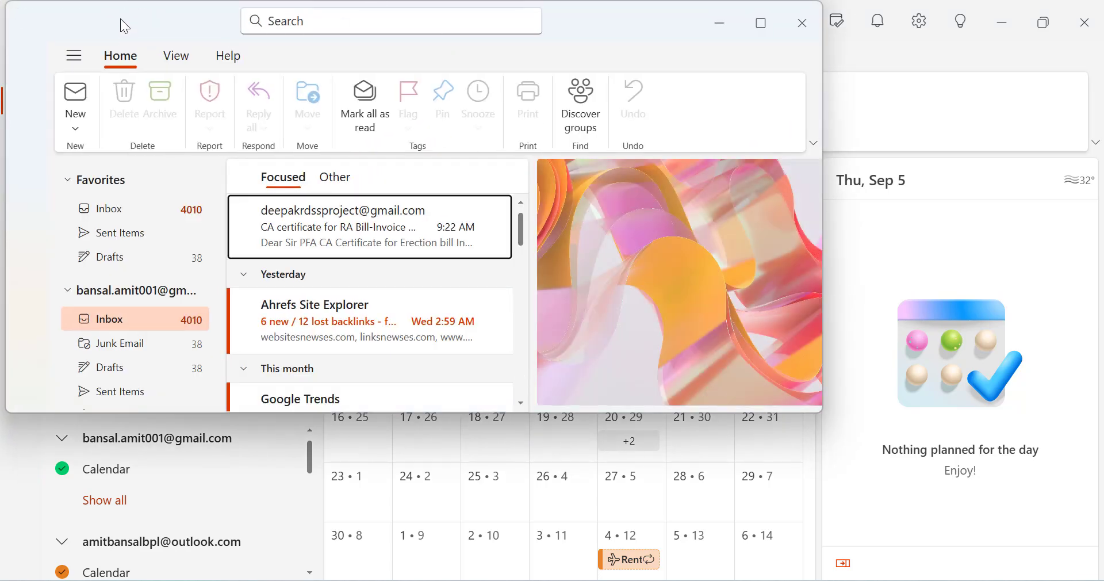
left_click_drag(76, 19, 353, 13)
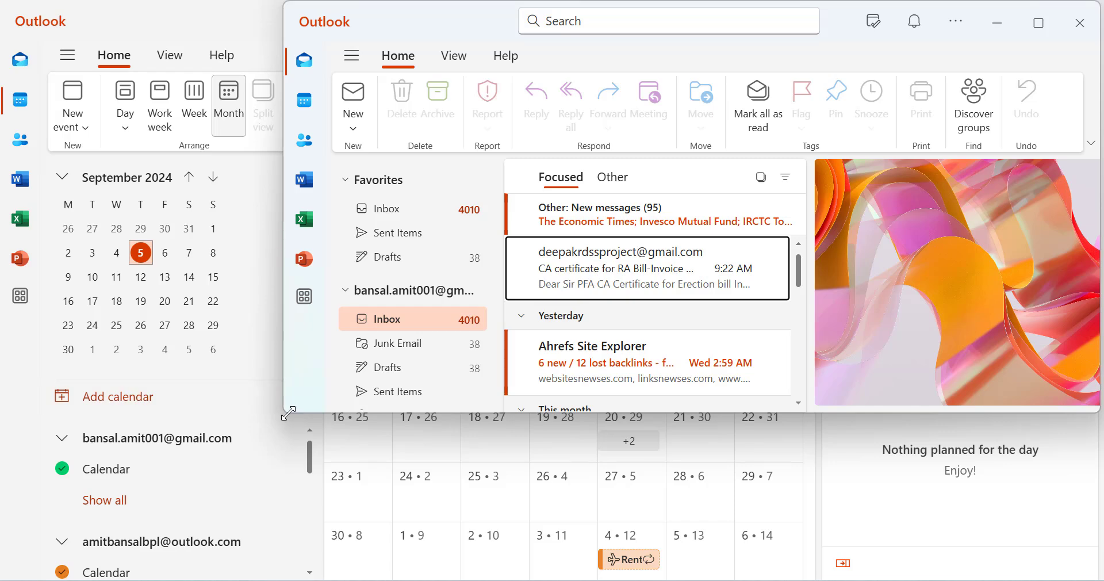
left_click_drag(290, 410, 499, 578)
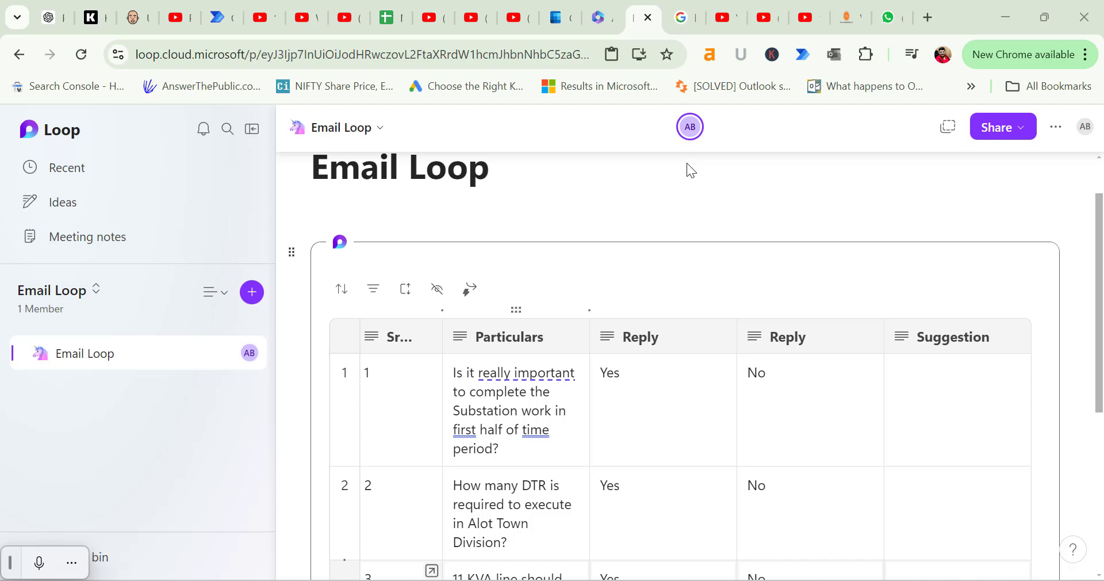
Copy the link of the table component on the Email Loop page in Loop and paste it into a new Outlook calendar event's description.
mouse_move(643, 339)
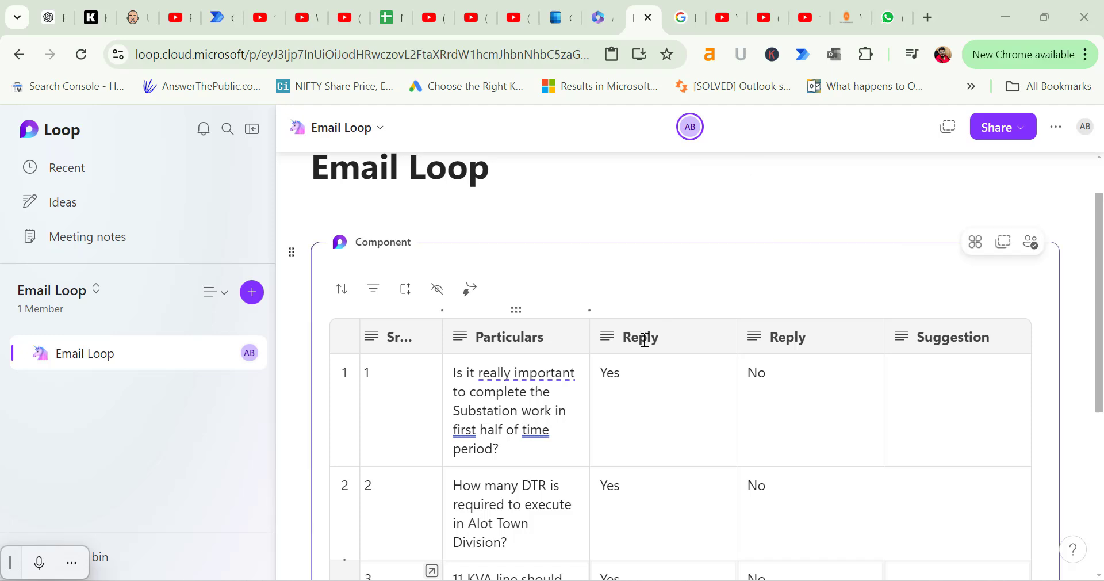
left_click(1005, 244)
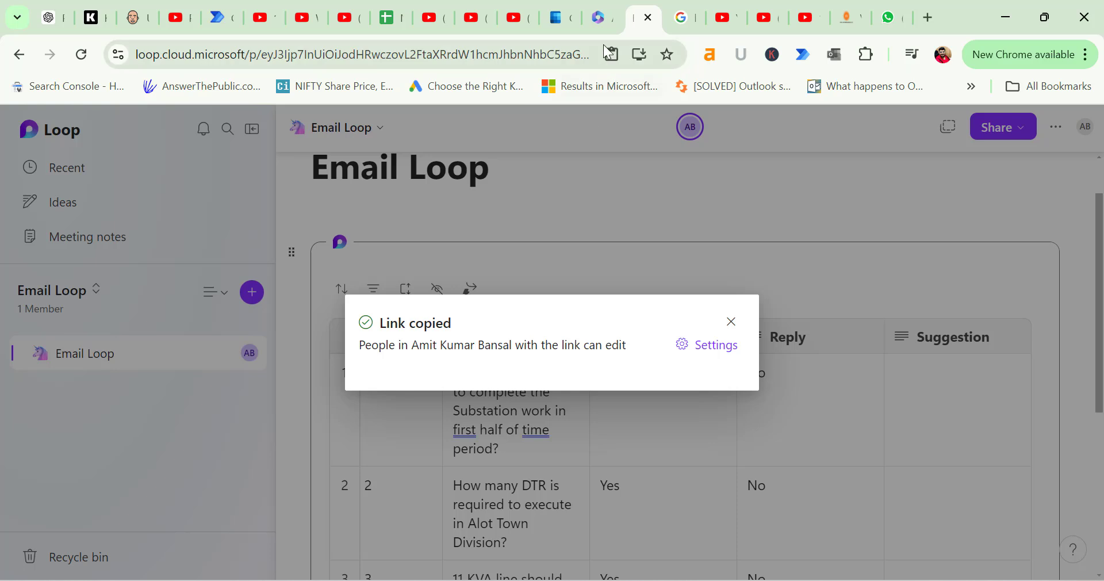
left_click(556, 14)
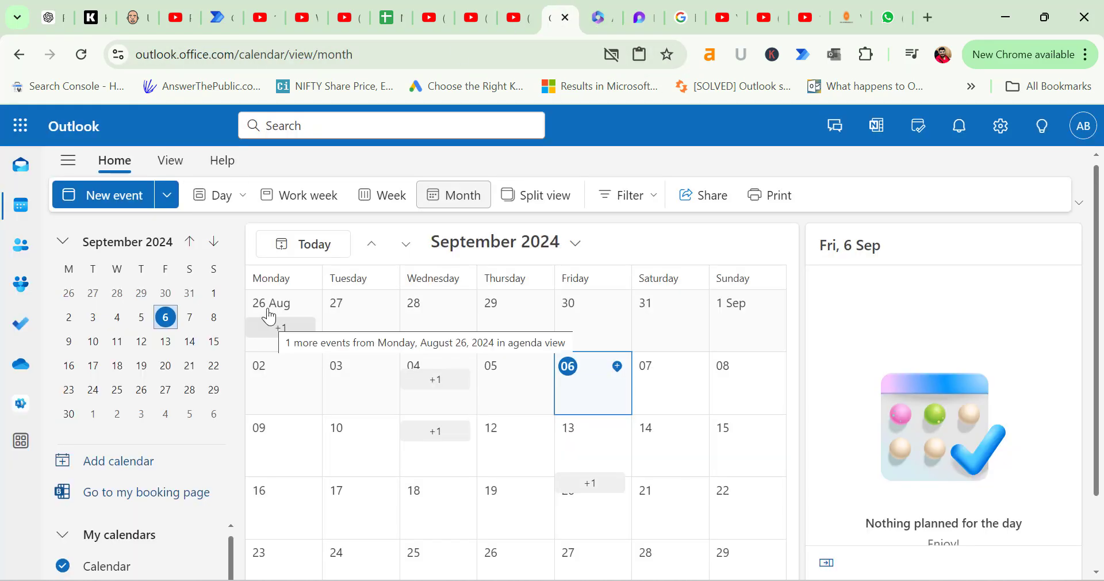
left_click(116, 200)
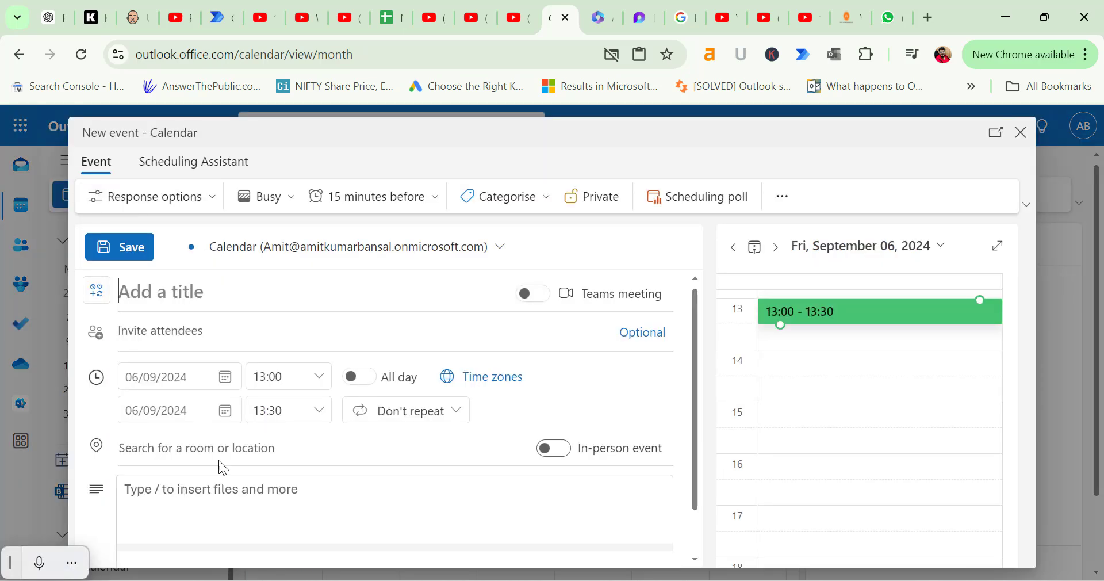
scroll(225, 463, "down", 1)
left_click(257, 457)
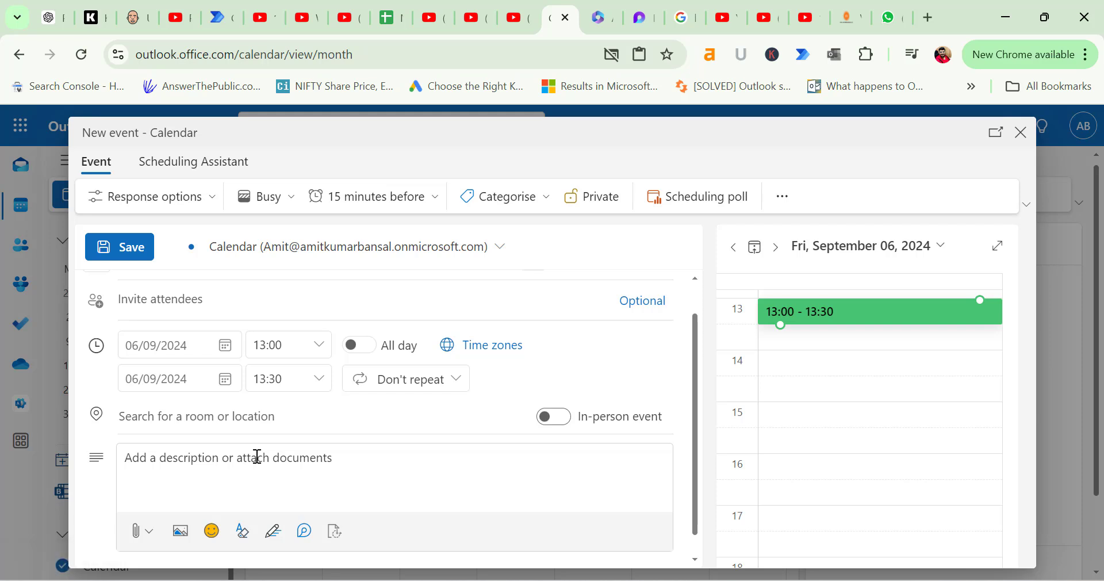
left_click(257, 458)
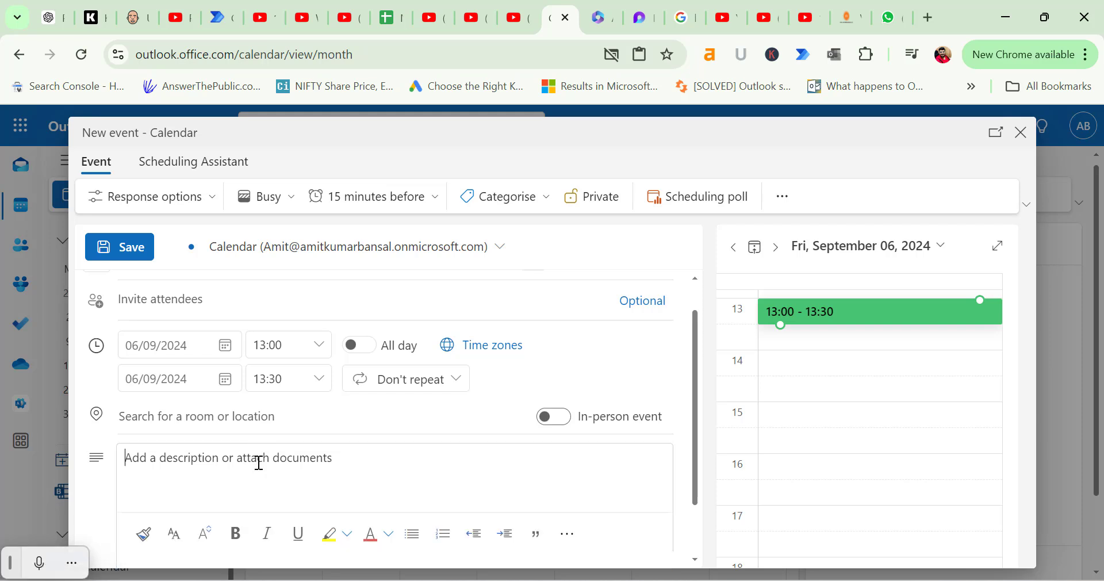
key("ctrl+v")
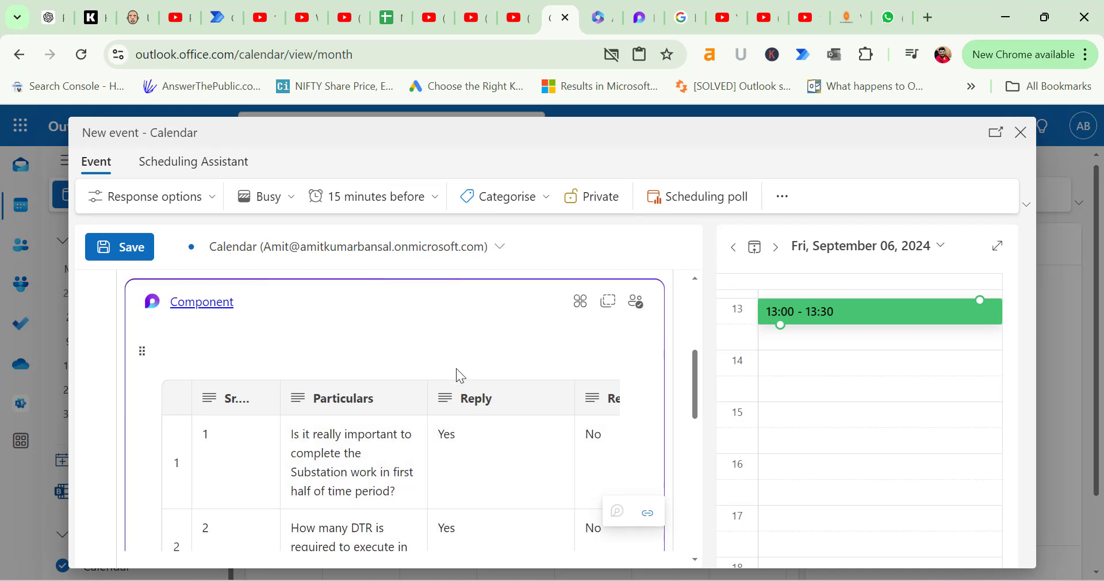
Examine the rows and the reply and suggestion columns of the Loop table embedded in the event description.
left_click(406, 429)
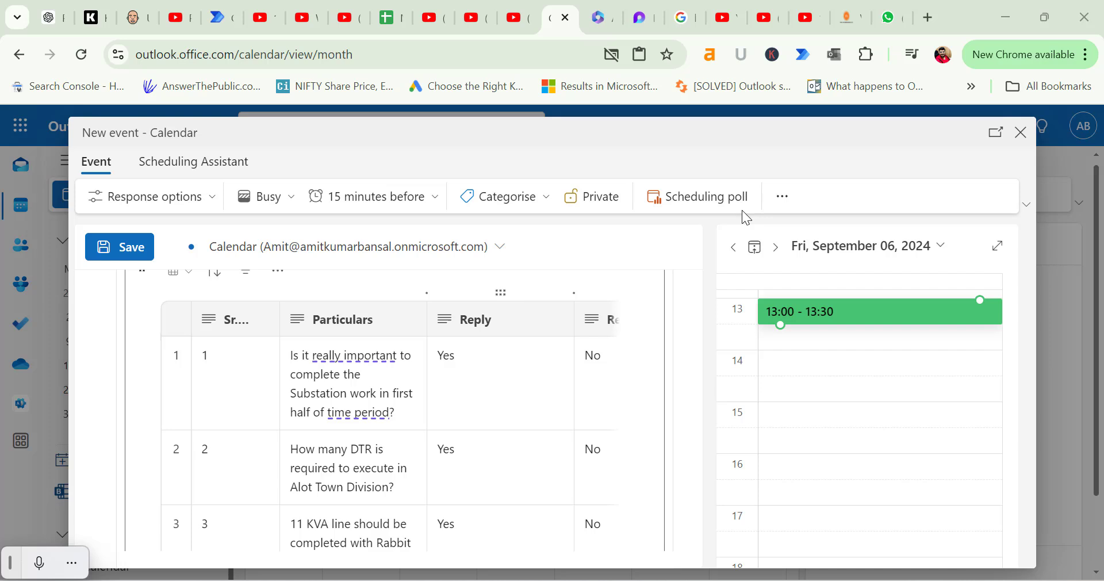
scroll(449, 436, "down", 2)
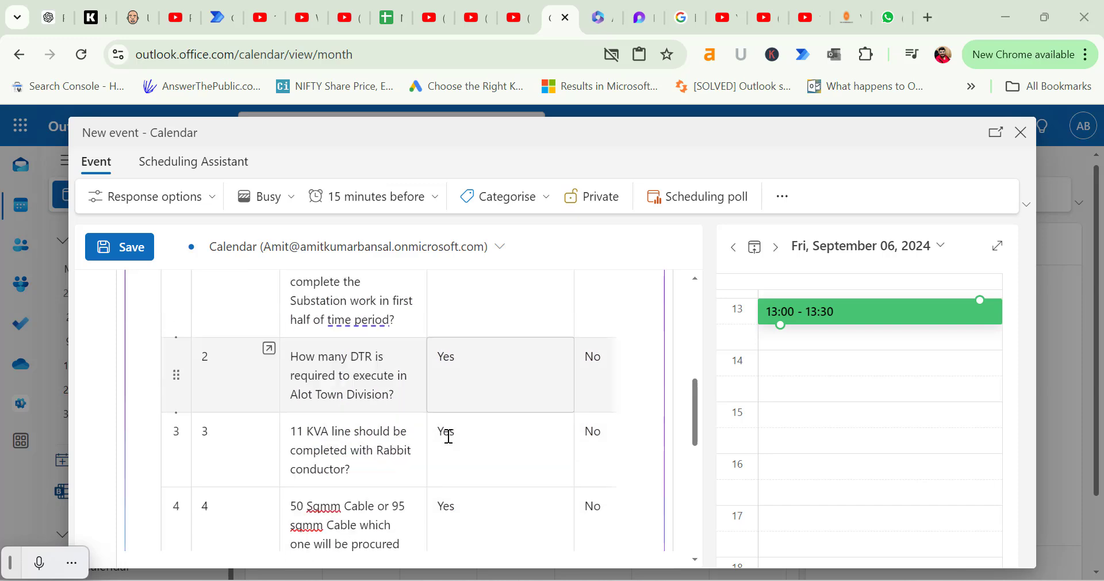
scroll(437, 413, "down", 3)
scroll(394, 401, "up", 5)
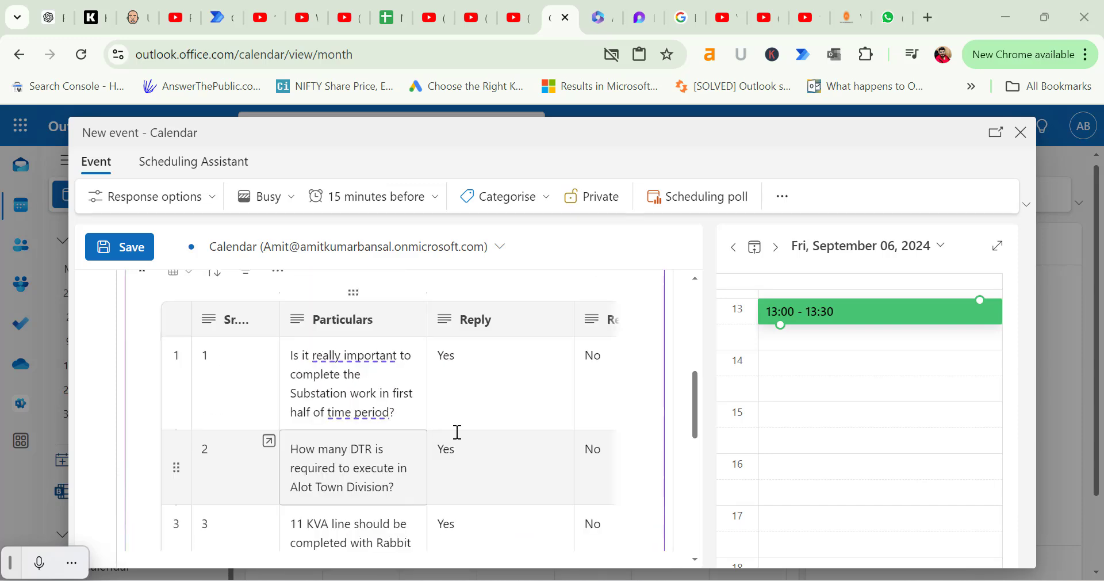
left_click(544, 435)
scroll(488, 446, "down", 5)
scroll(575, 403, "up", 5)
scroll(653, 402, "right", 3)
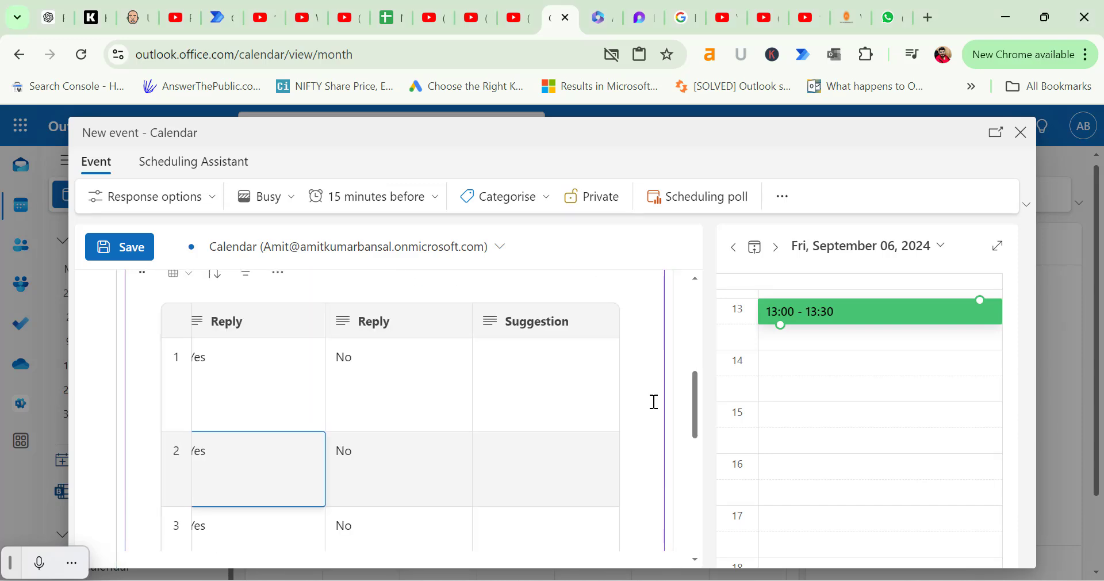
scroll(615, 437, "up", 3)
scroll(569, 474, "down", 1)
Enter "All Ok" as the suggestion in row 1 of the embedded table and check that cell on the Email Loop page.
left_click(543, 459)
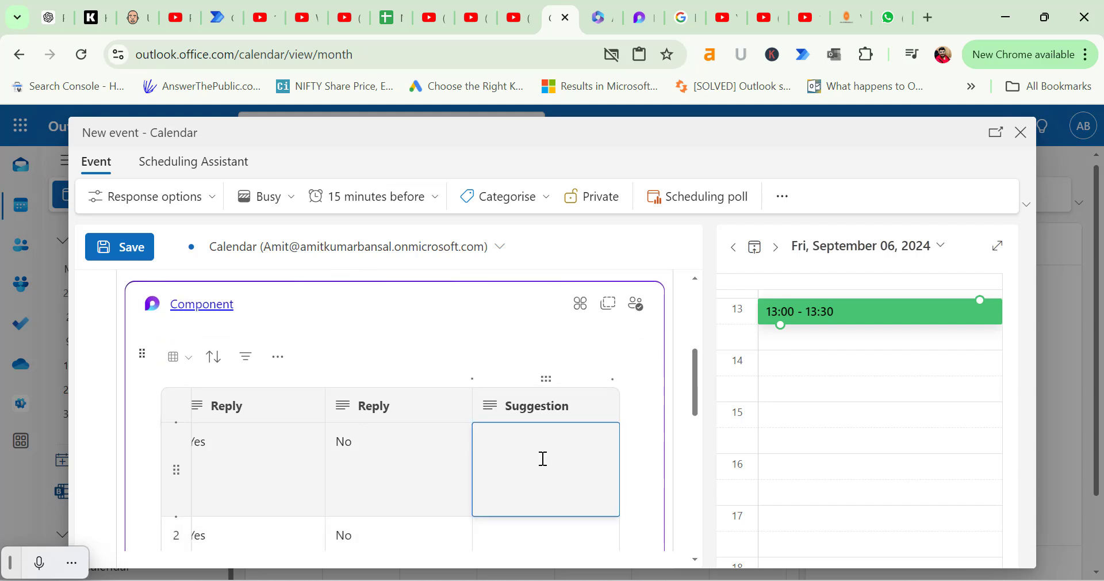
type("All Ok")
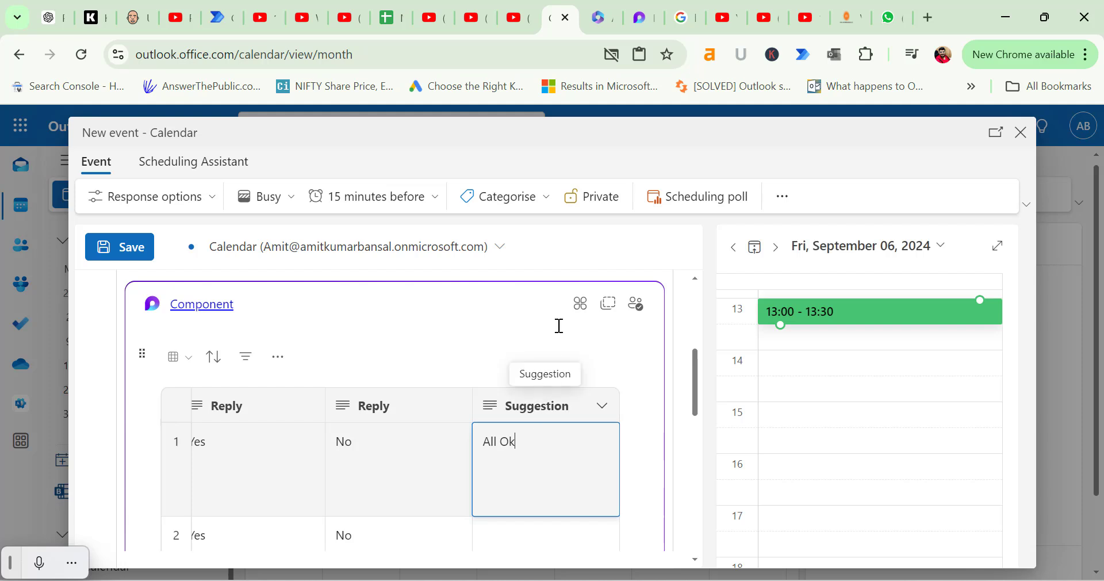
left_click(639, 18)
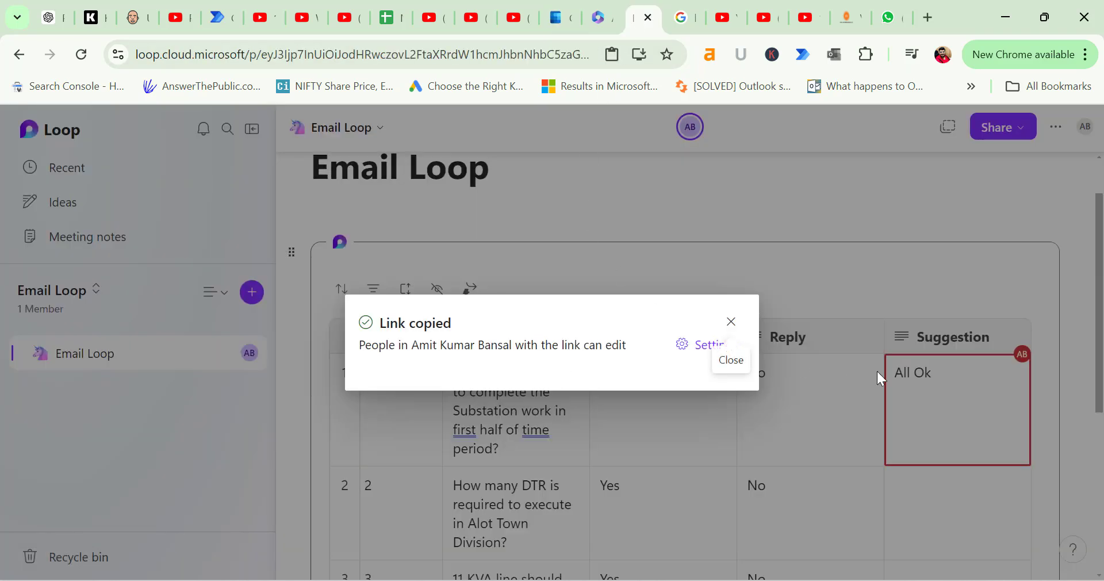
left_click(731, 321)
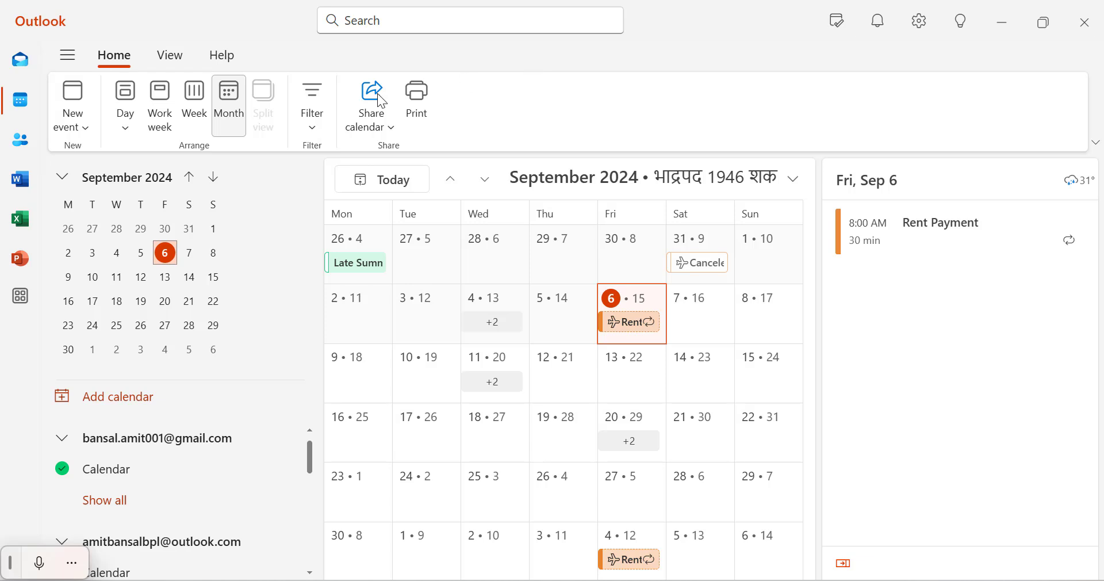
Turn on automatic replies for the Microsoft 365 account in the account settings.
left_click(917, 34)
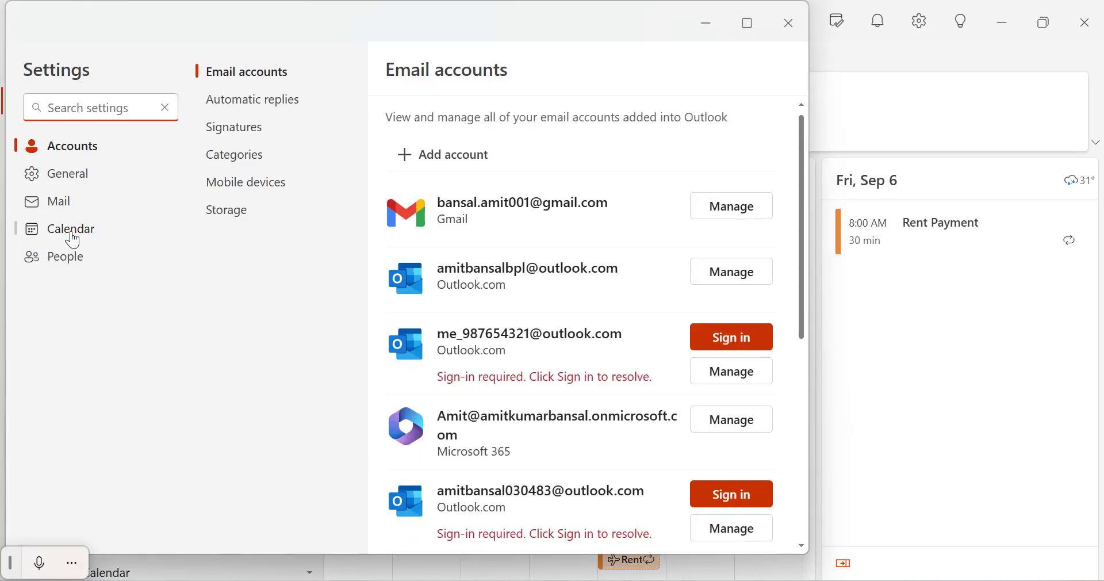
left_click(73, 241)
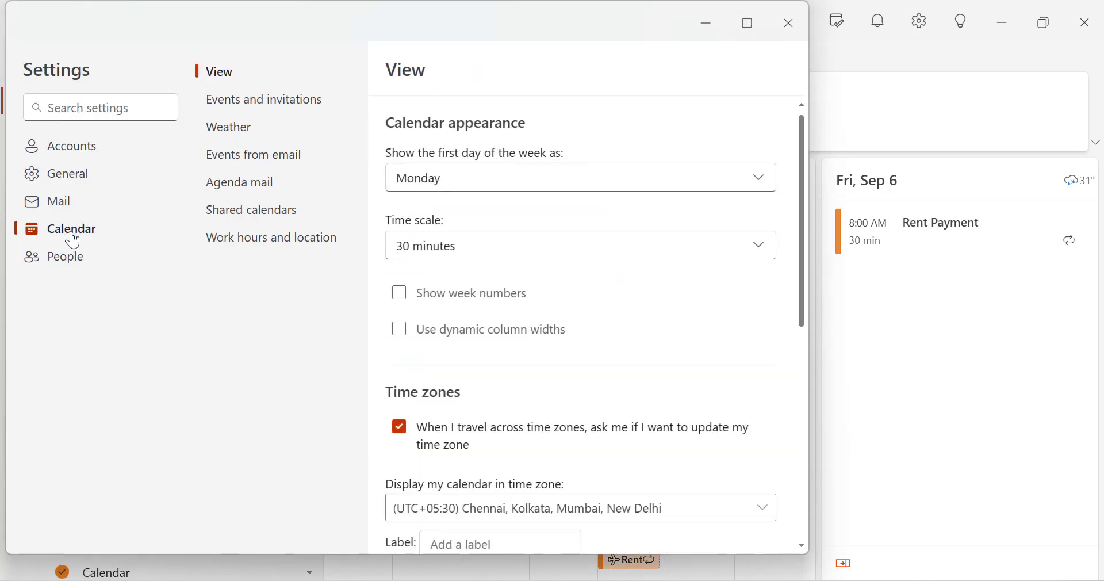
left_click(78, 151)
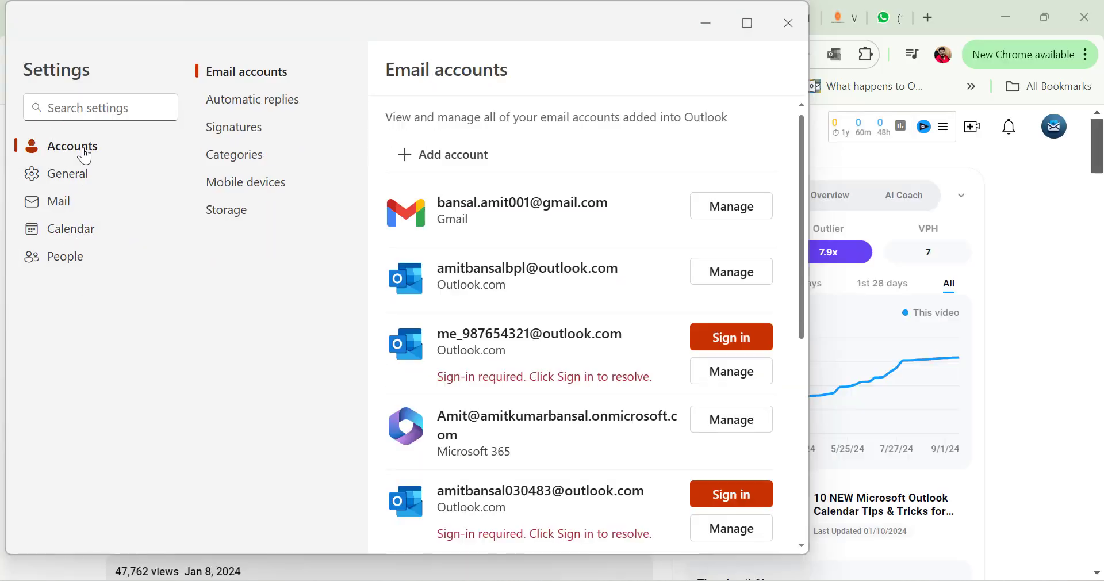
left_click(240, 110)
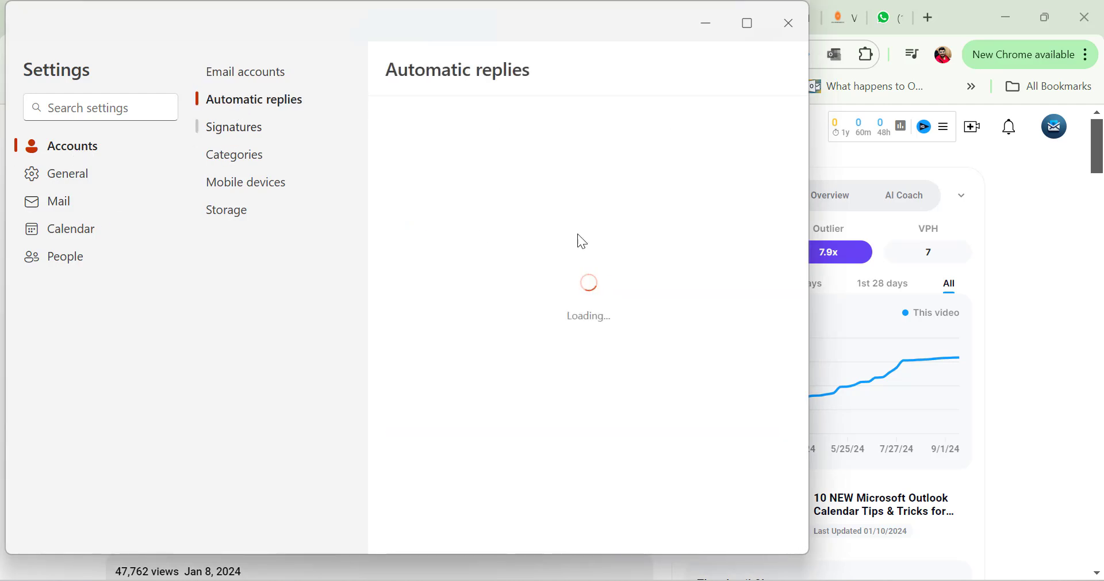
left_click_drag(382, 25, 386, 84)
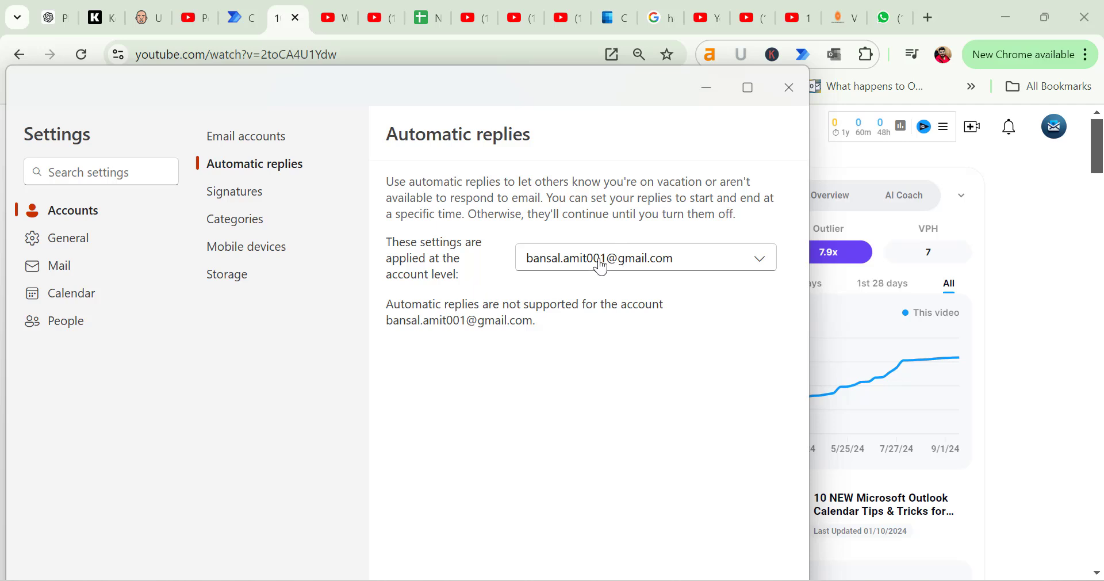
left_click(756, 263)
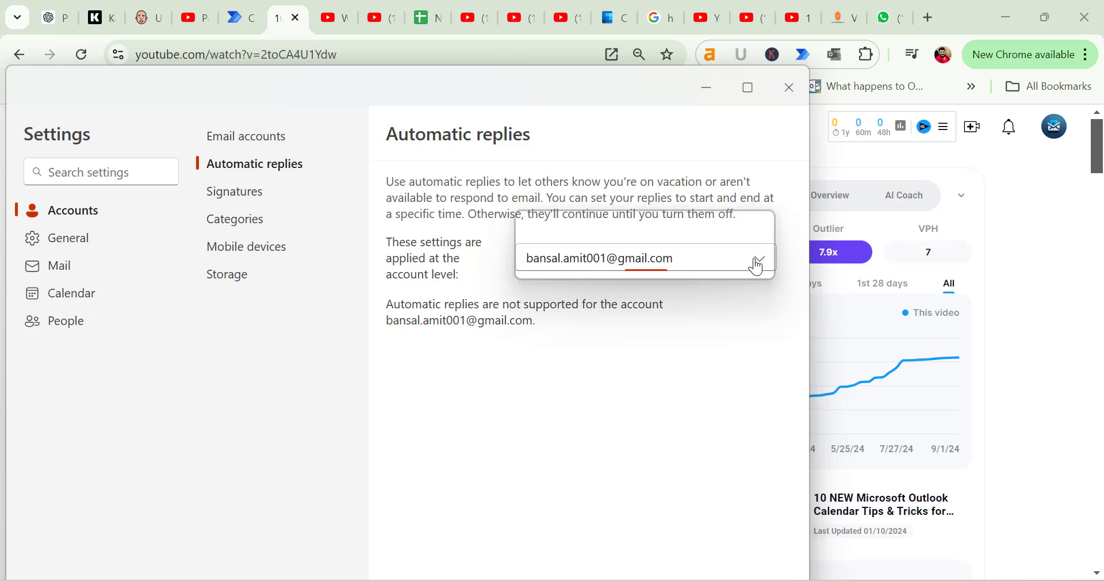
left_click(661, 334)
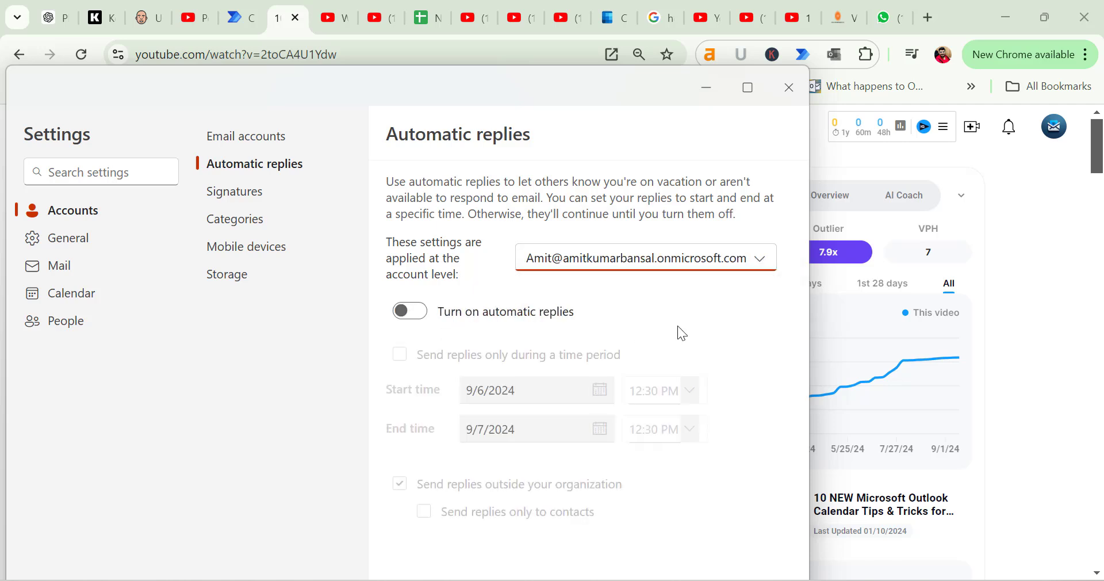
left_click(412, 318)
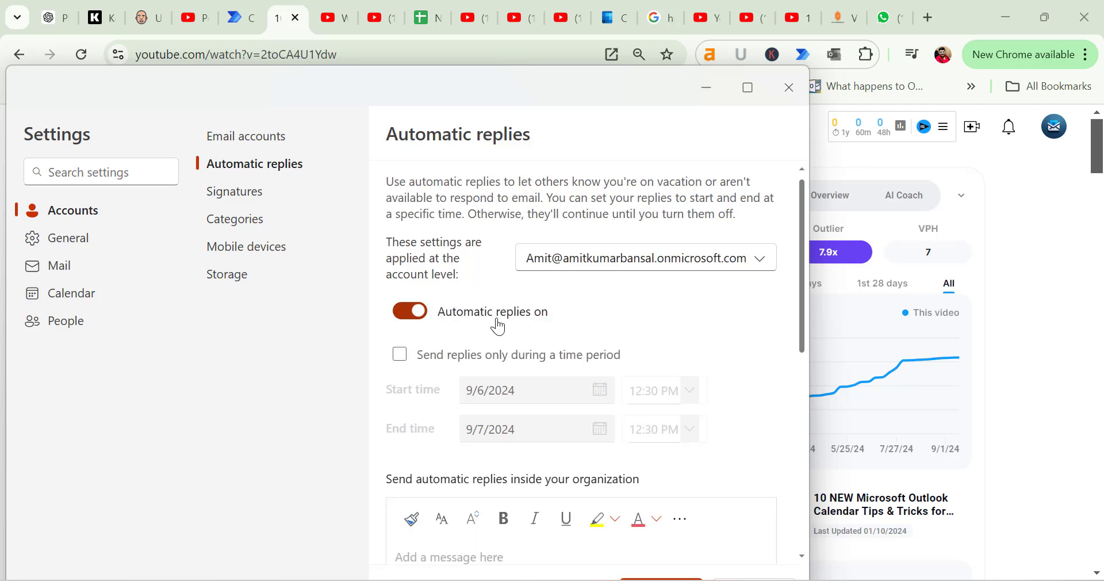
Limit the automatic replies to a time period starting on 9/20/2024.
left_click(517, 394)
left_click(549, 390)
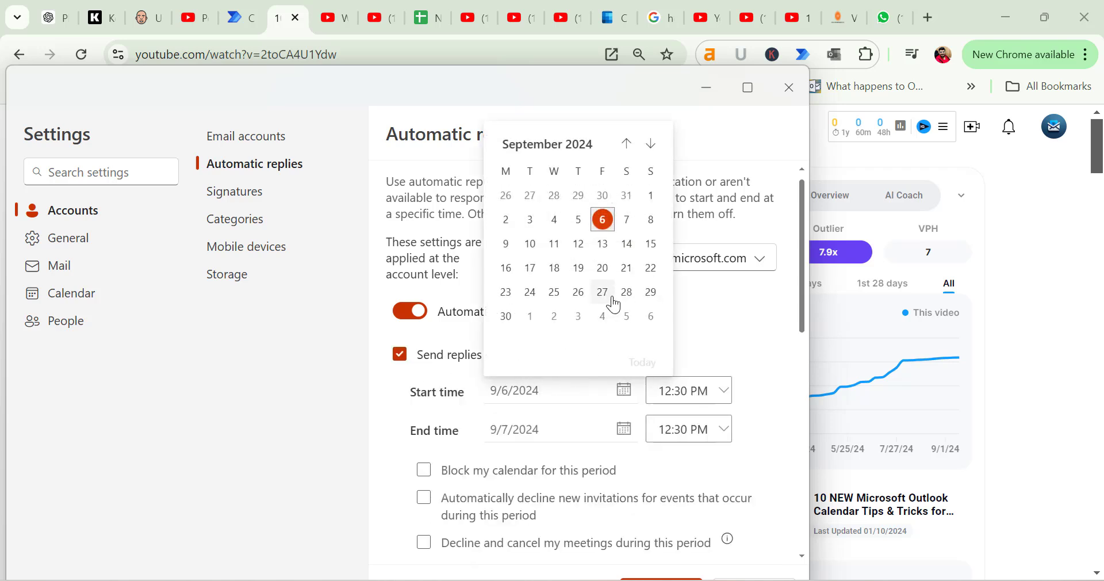
left_click(603, 270)
Block the calendar for the reply period, automatically decline new invitations, and decline and cancel existing meetings.
scroll(673, 357, "down", 3)
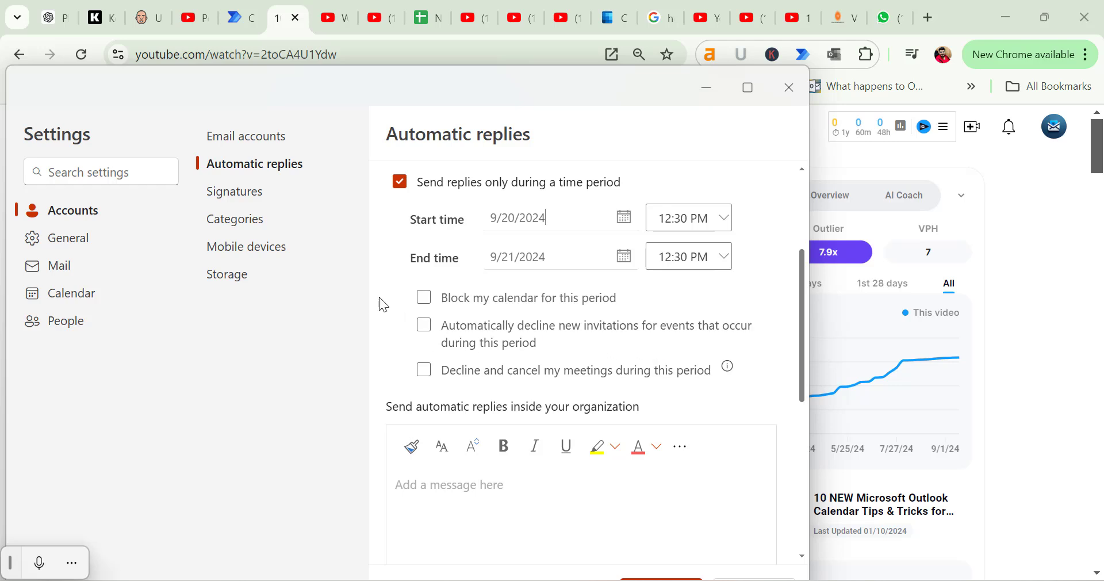
left_click(424, 297)
left_click(501, 328)
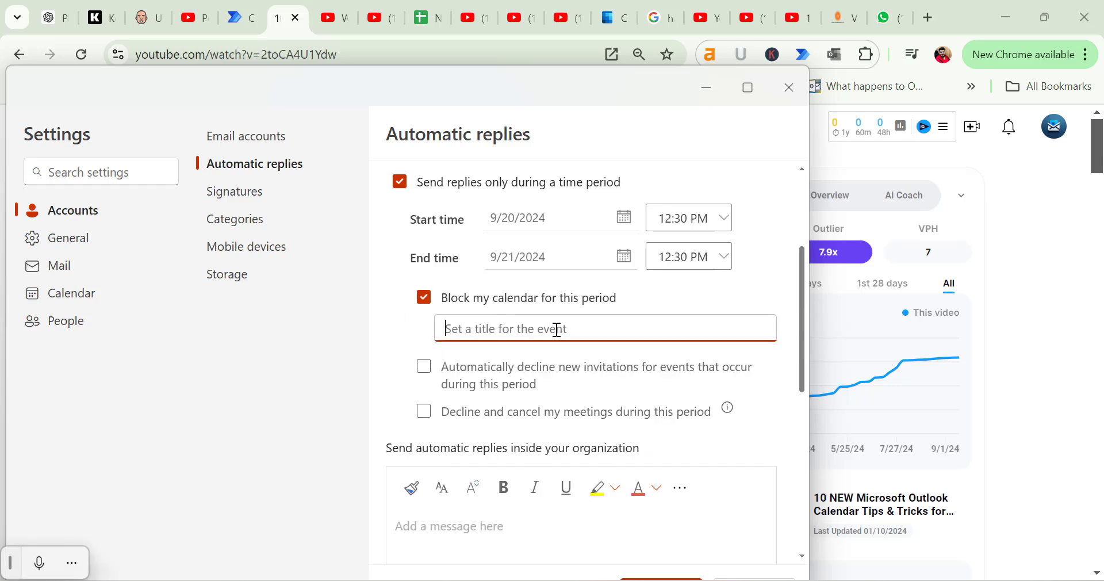
left_click(423, 368)
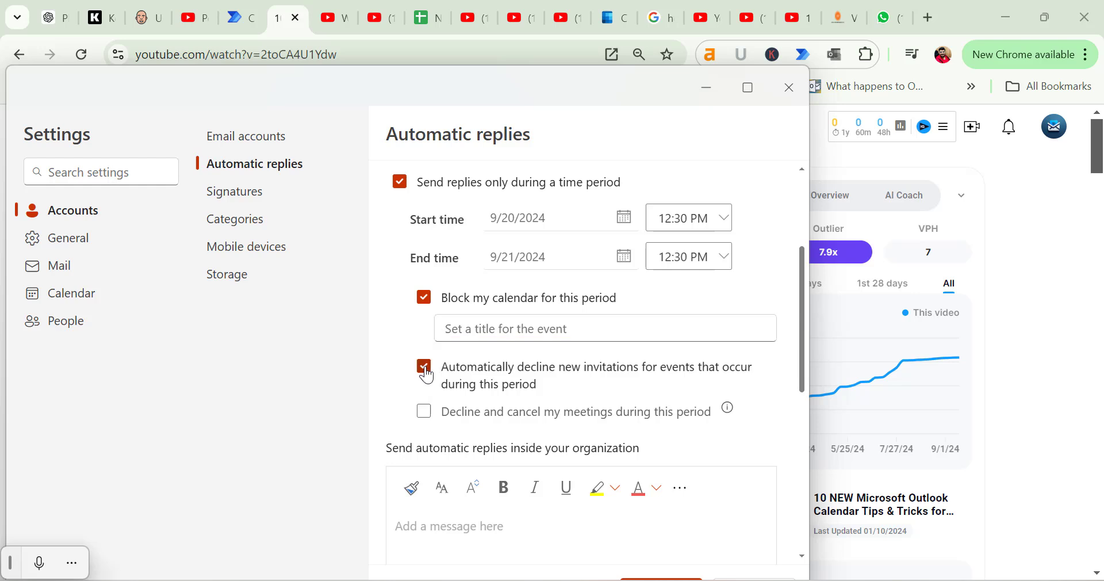
left_click(426, 414)
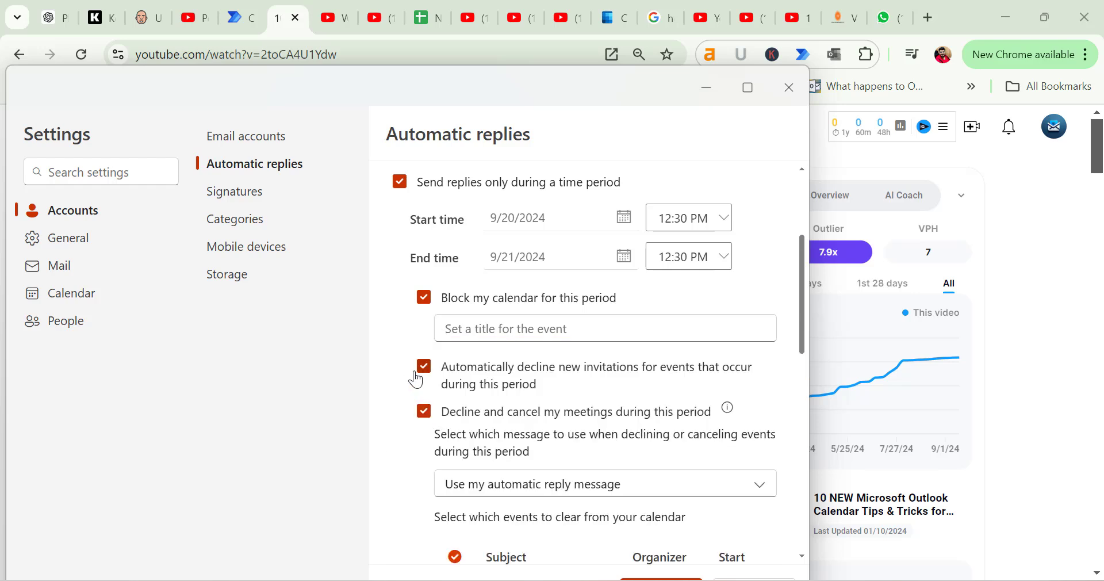
Review the reply message areas for inside and outside the organization and save the automatic reply settings.
scroll(500, 389, "down", 6)
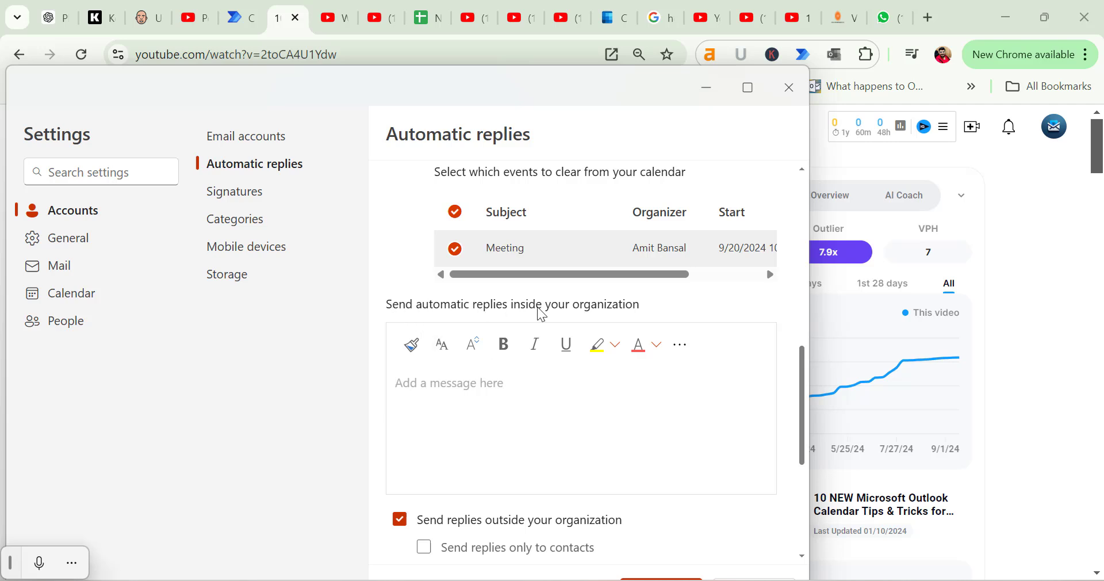
left_click(507, 391)
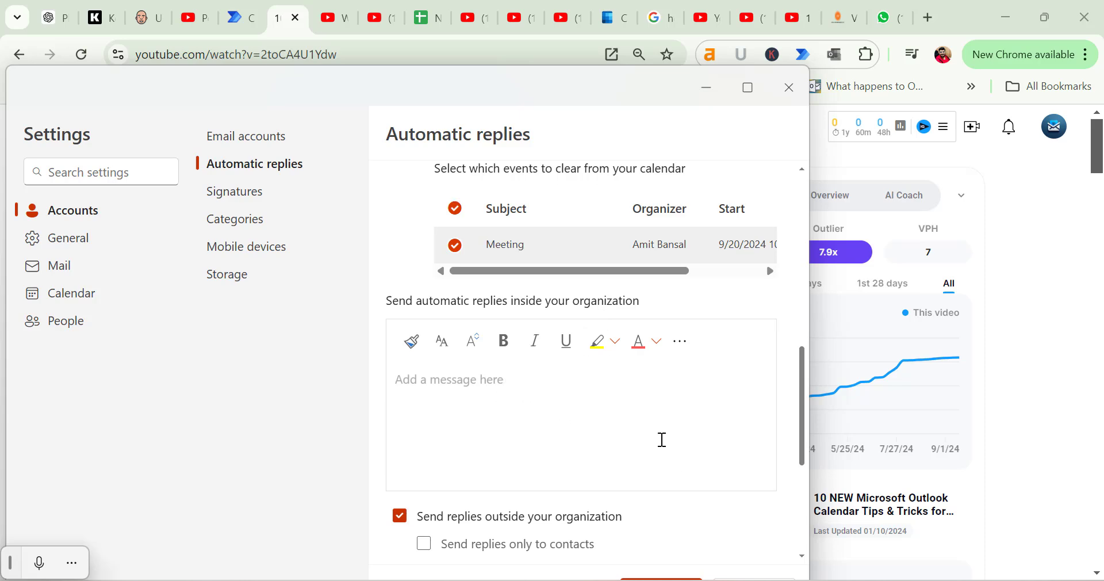
scroll(660, 441, "down", 5)
scroll(816, 370, "down", 3)
left_click_drag(517, 77, 546, 27)
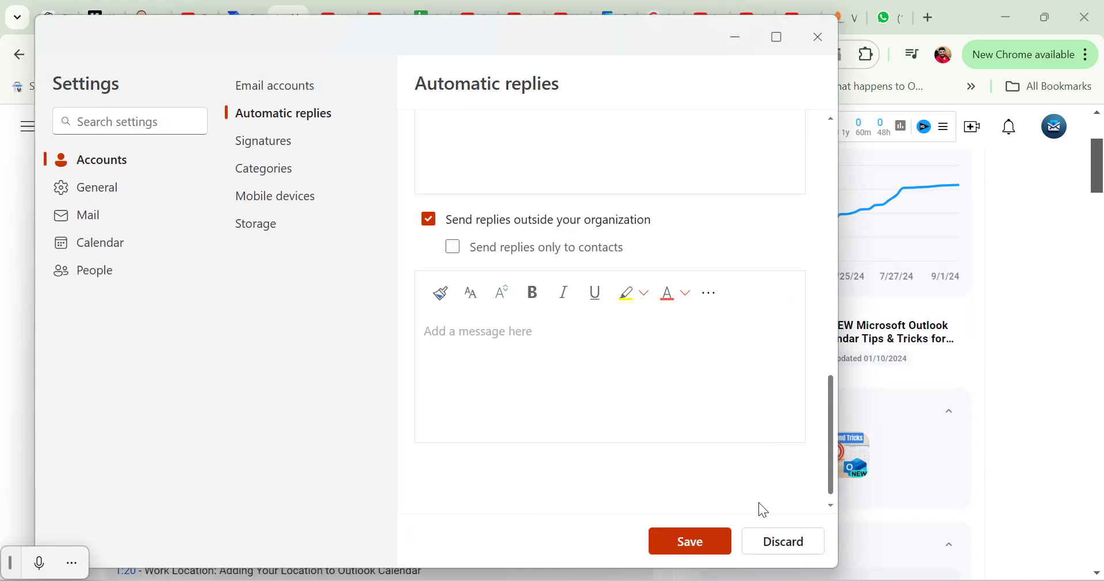
left_click(677, 544)
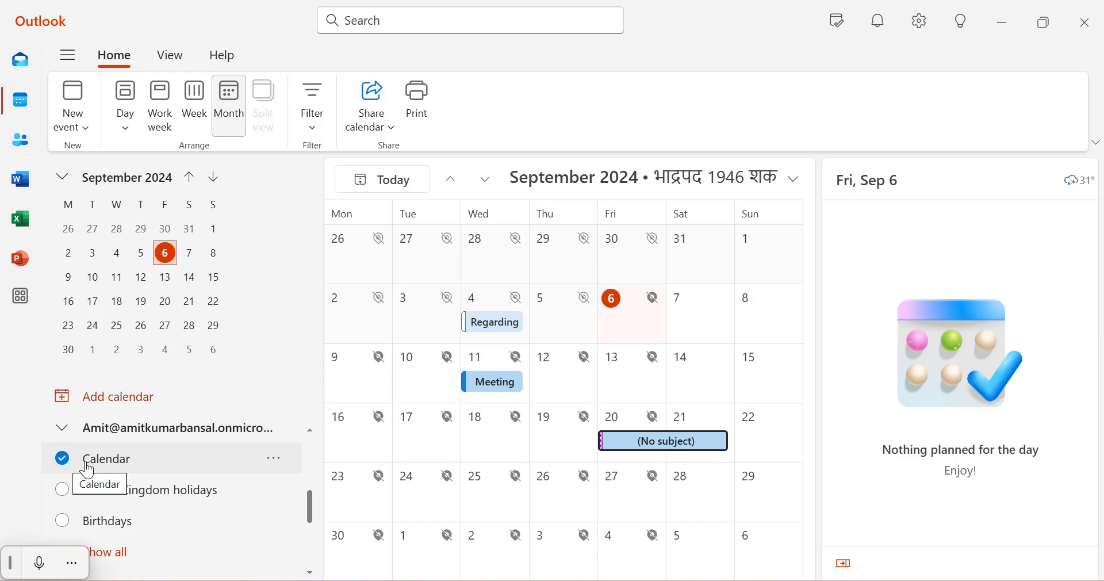
View the sharing and permissions of the Microsoft 365 account's Calendar and close them without sharing.
left_click(274, 460)
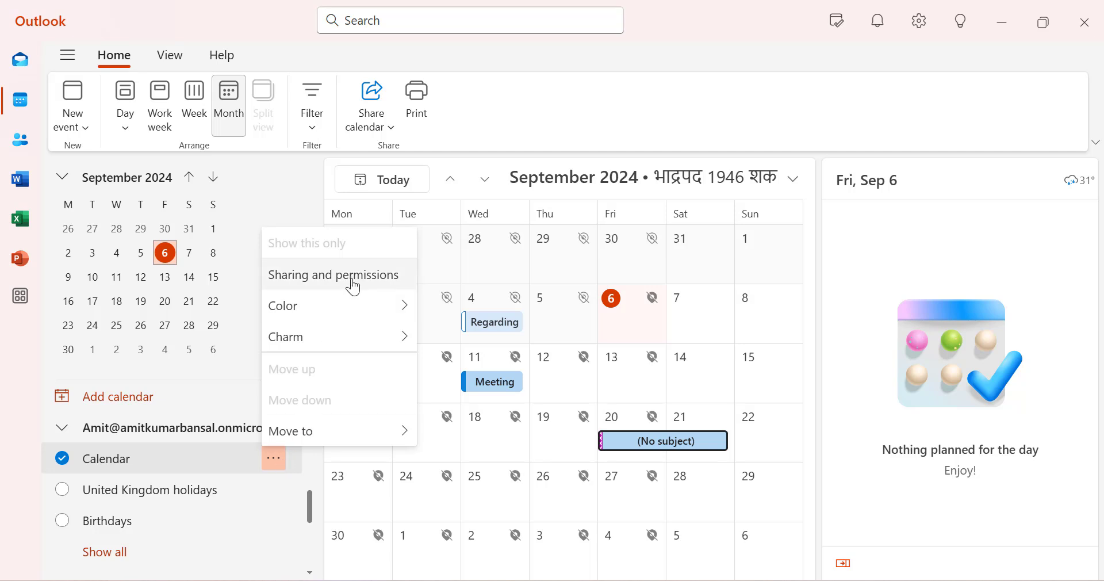
left_click(355, 288)
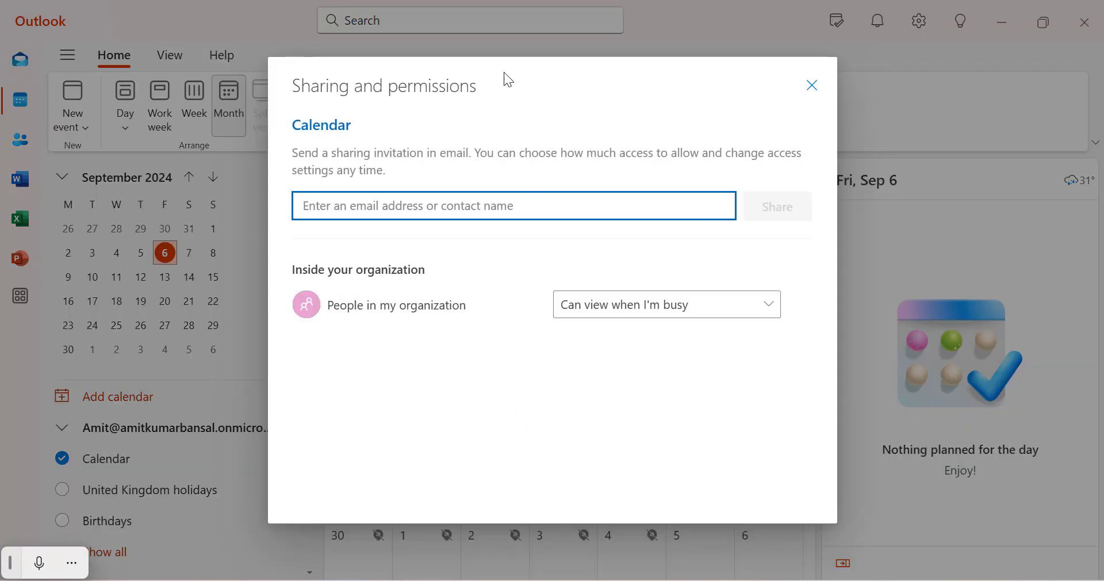
double_click(505, 121)
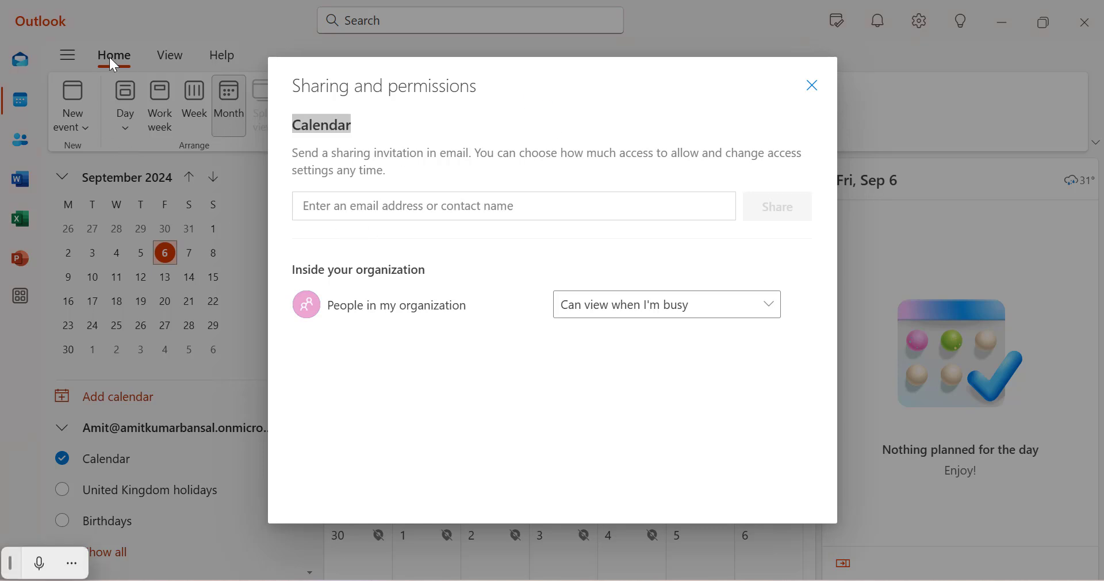
left_click(361, 208)
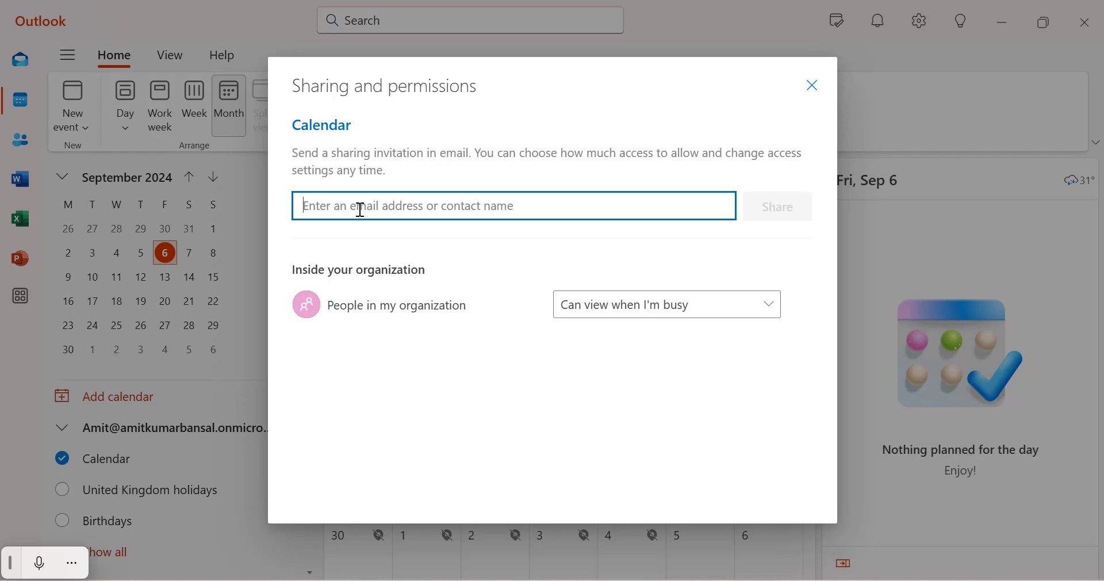
key("Escape")
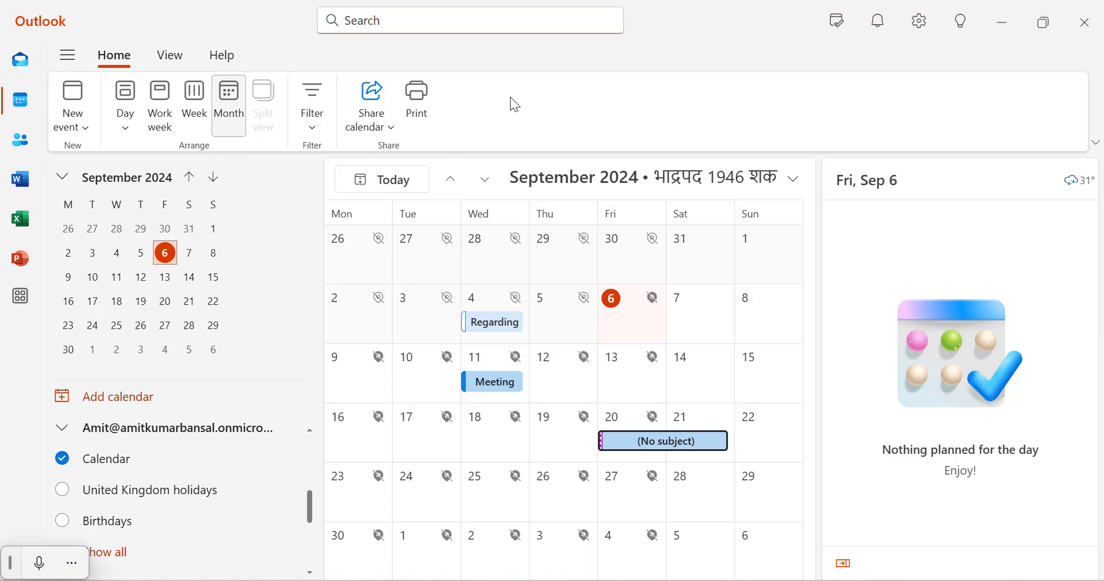
Show the Shared calendars settings for the Microsoft 365 account.
left_click(170, 55)
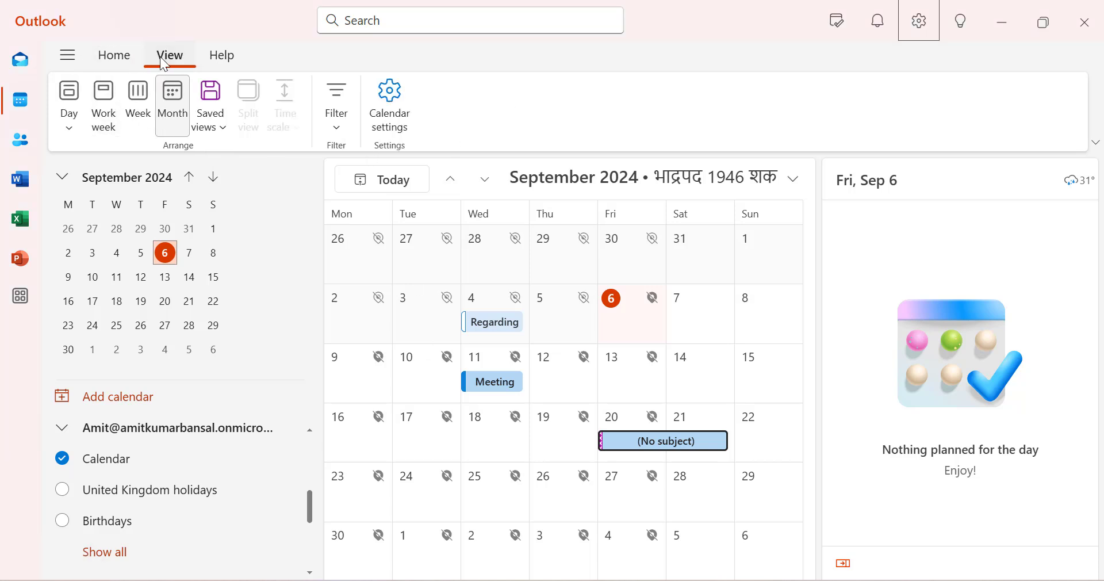
left_click(395, 112)
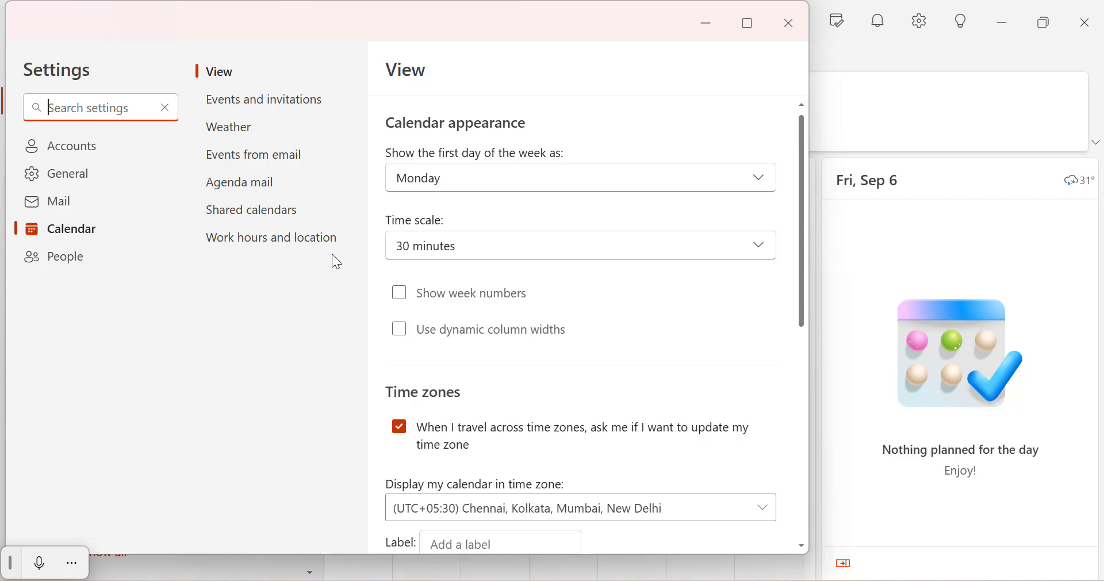
left_click(242, 221)
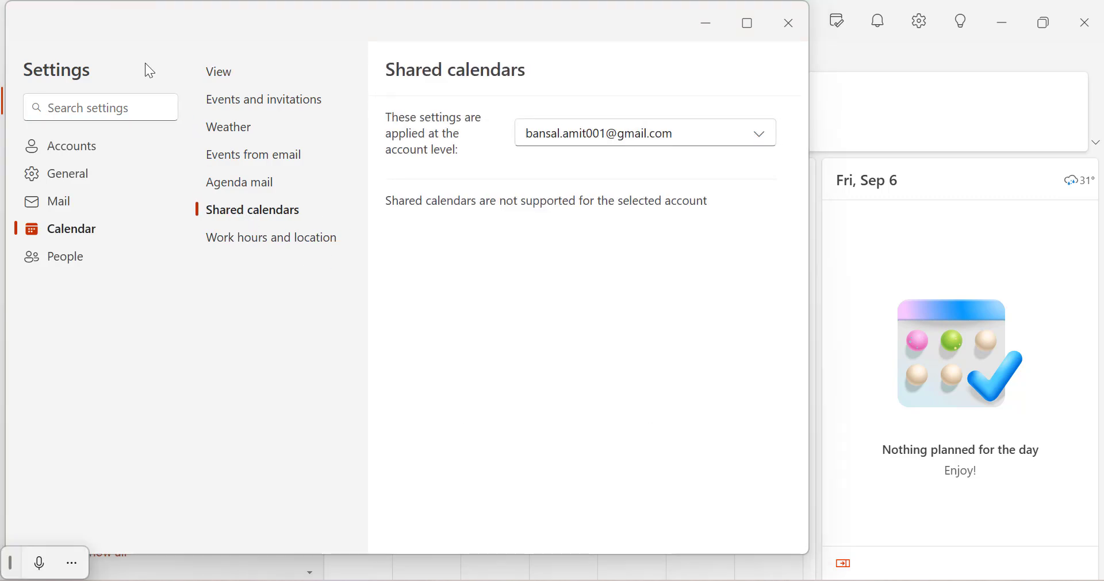
left_click(754, 138)
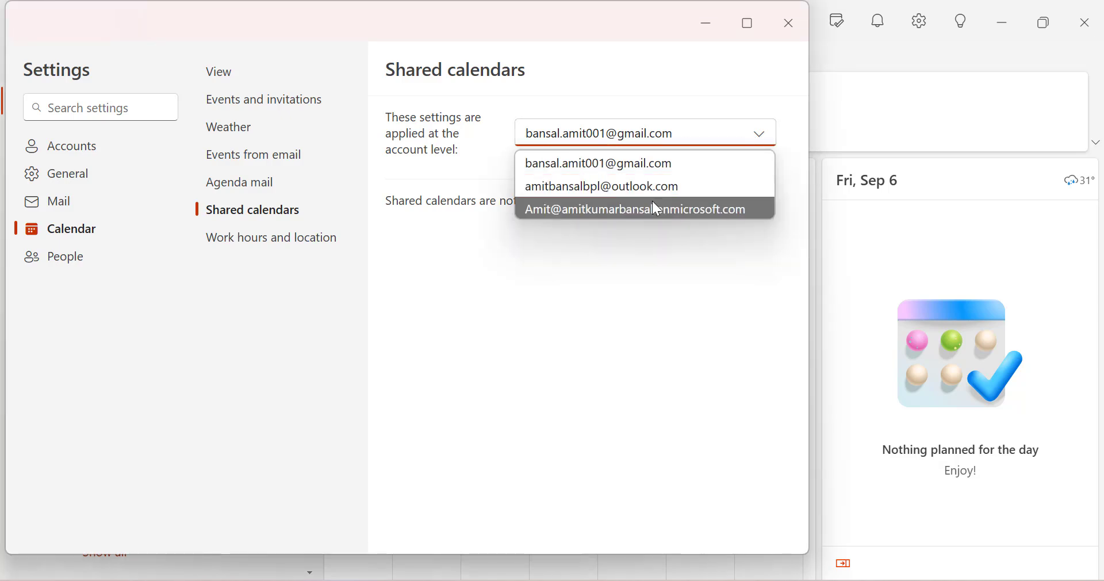
left_click(638, 211)
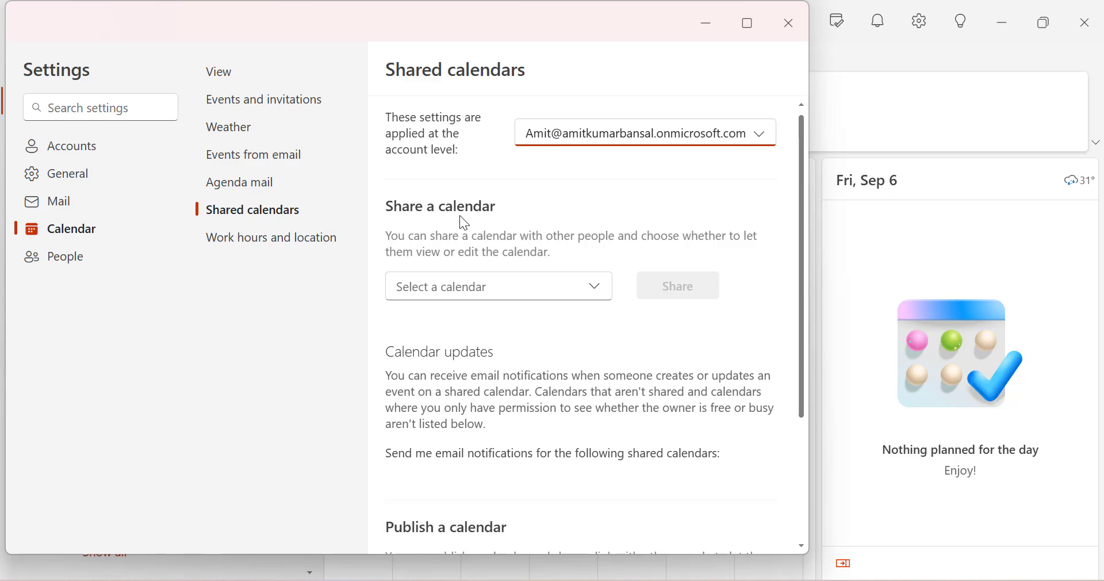
Choose Calendar as the calendar to share and open its sharing and permissions.
left_click(592, 286)
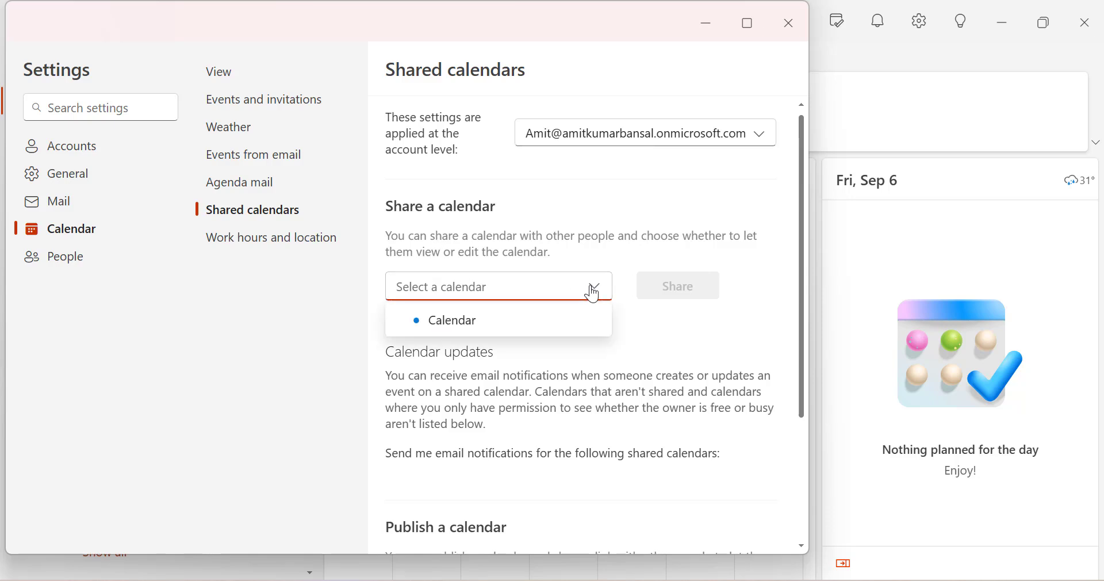
left_click(508, 323)
left_click(684, 294)
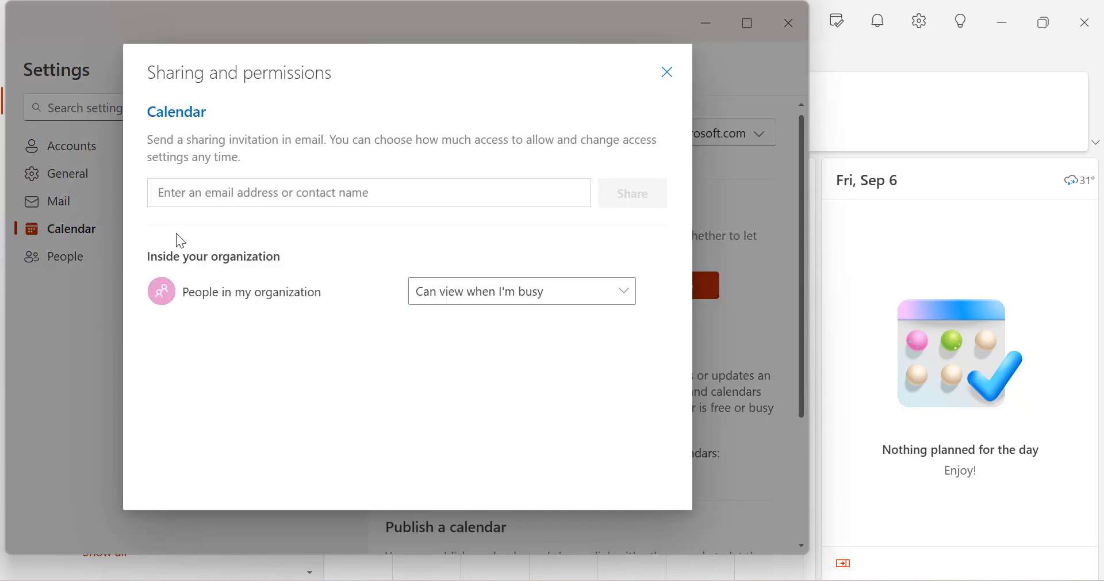
Add the Outlook.com contact as a sharing recipient and set the permission for people in the organization to Can edit.
left_click(328, 193)
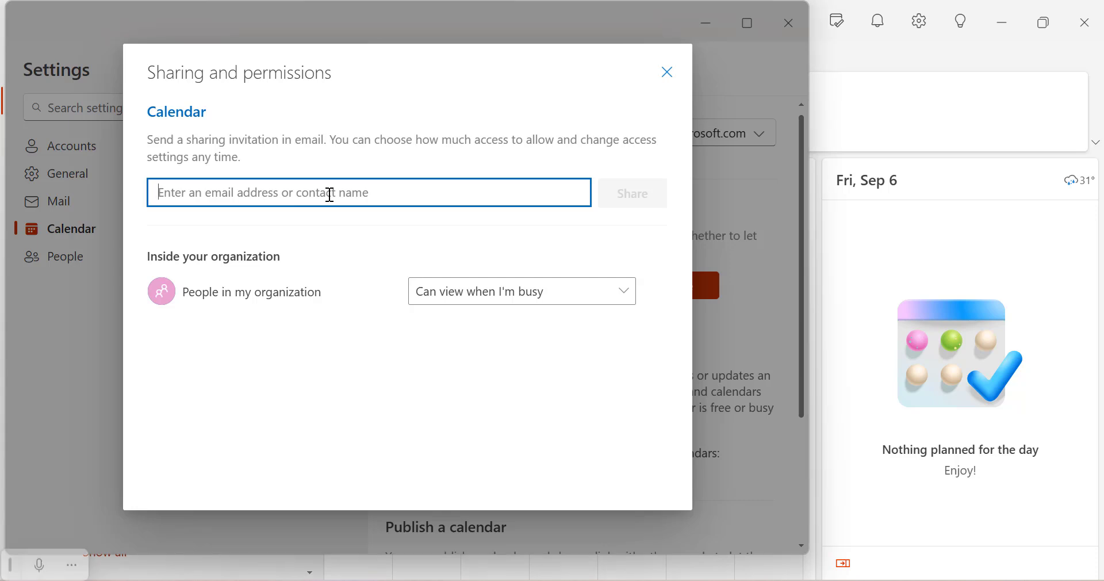
type("amkit")
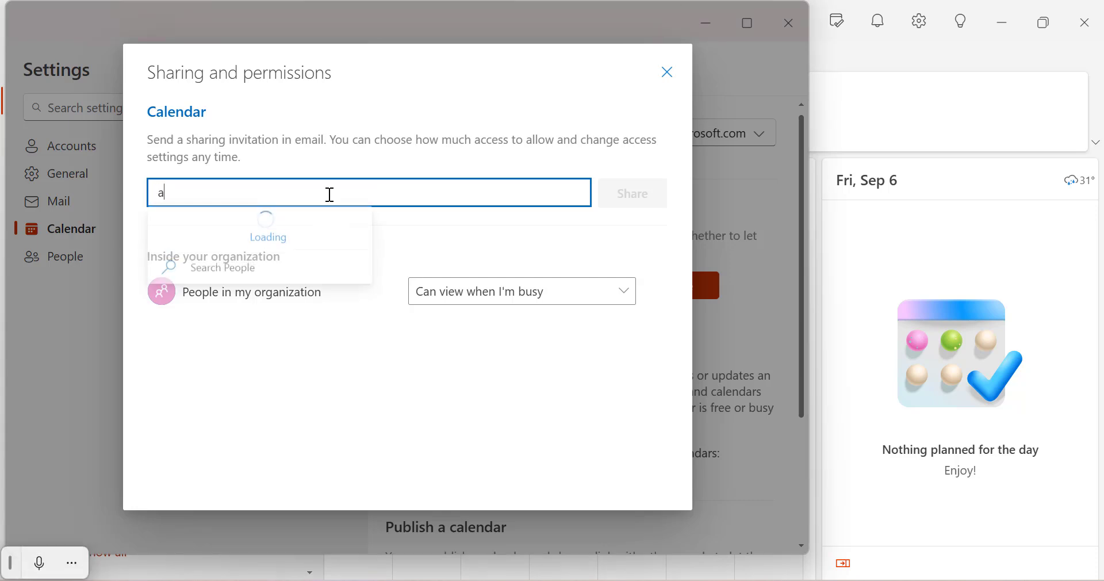
key("BackSpace")
key("BackSpace")
key("BackSpace")
type("it")
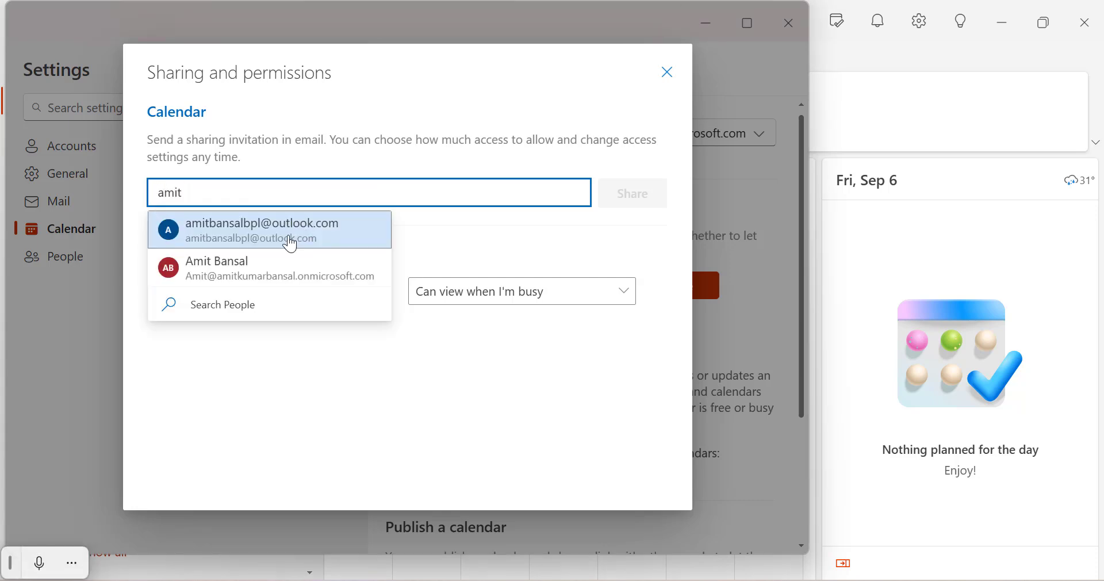
left_click(287, 240)
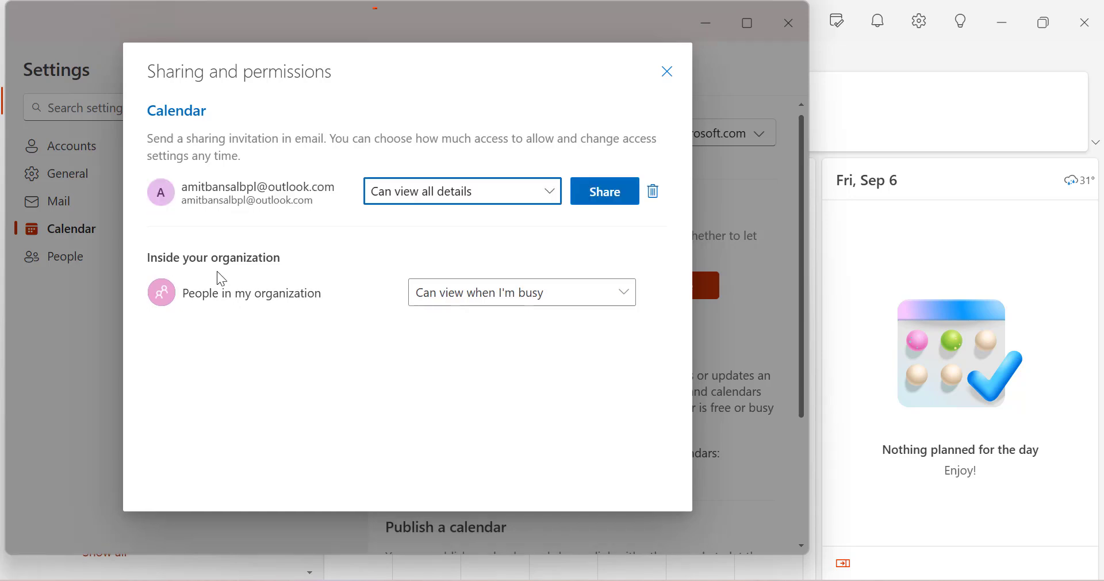
left_click(574, 301)
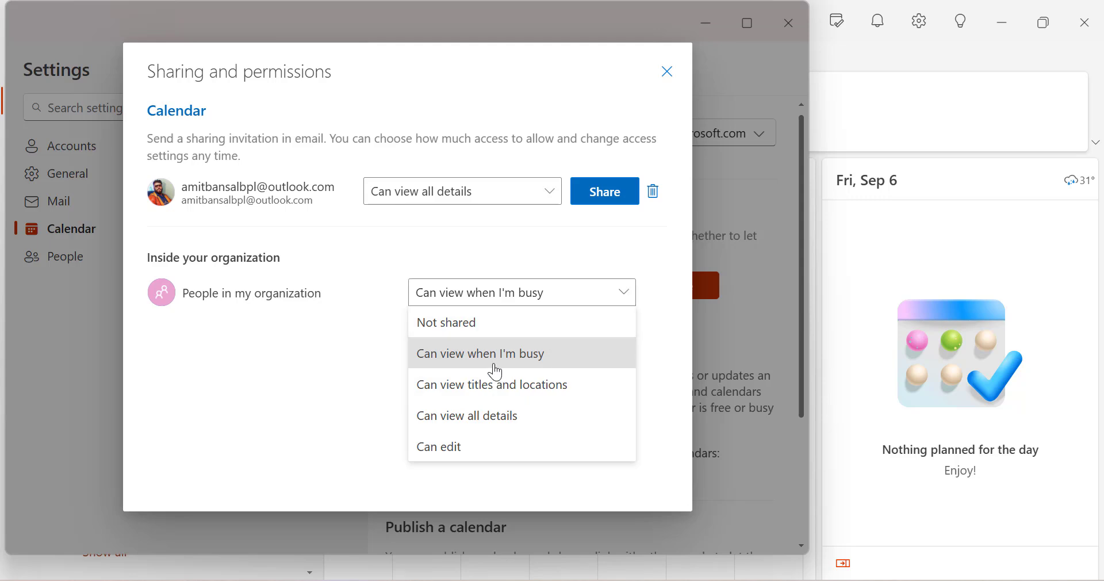
left_click(489, 447)
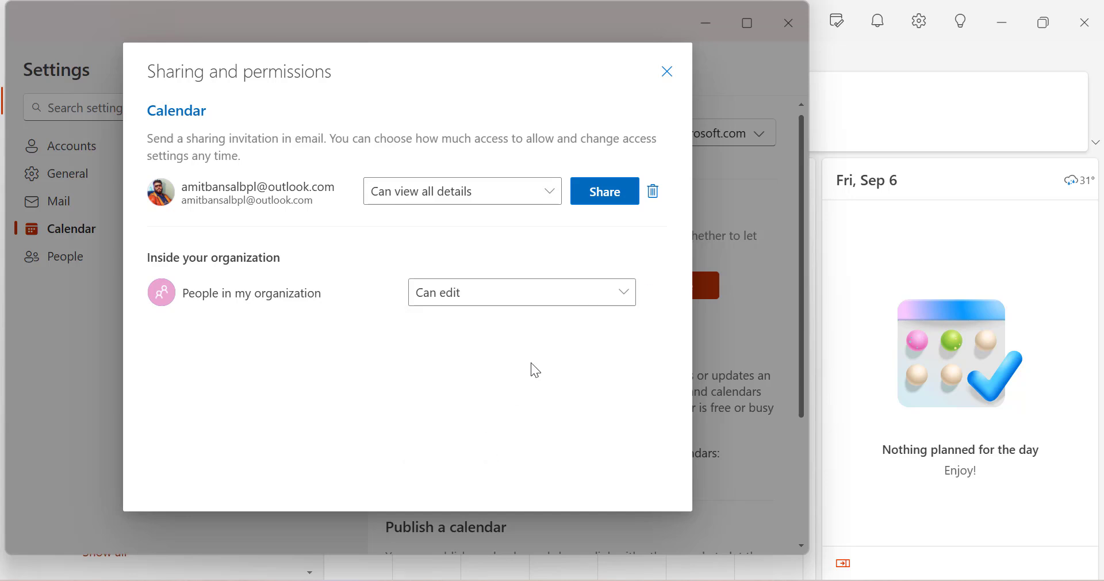
Share the calendar with the Outlook.com contact using the Can view all details permission and close the settings.
left_click(622, 205)
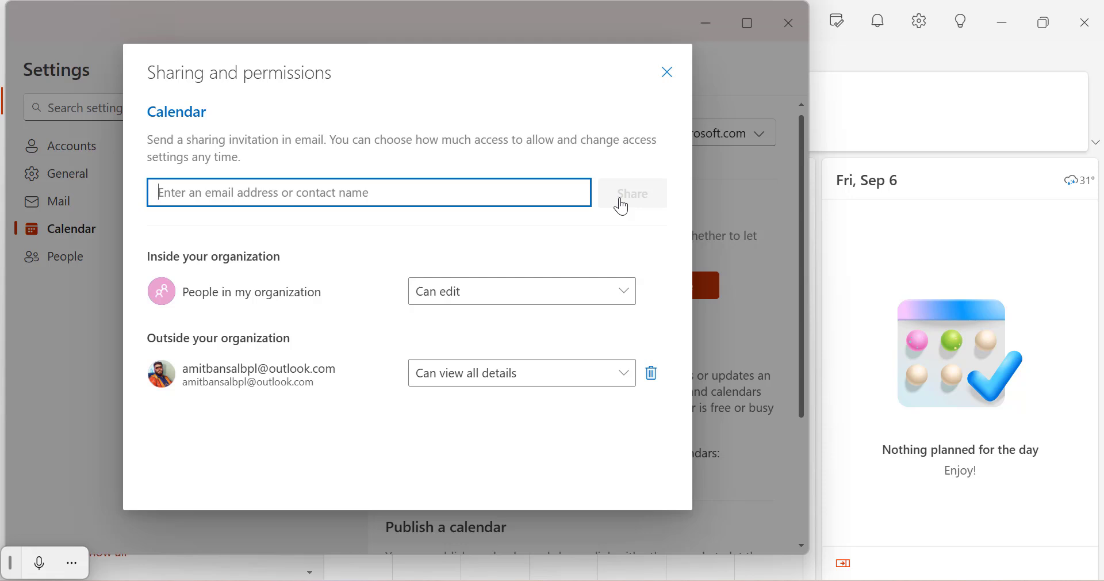
left_click(787, 23)
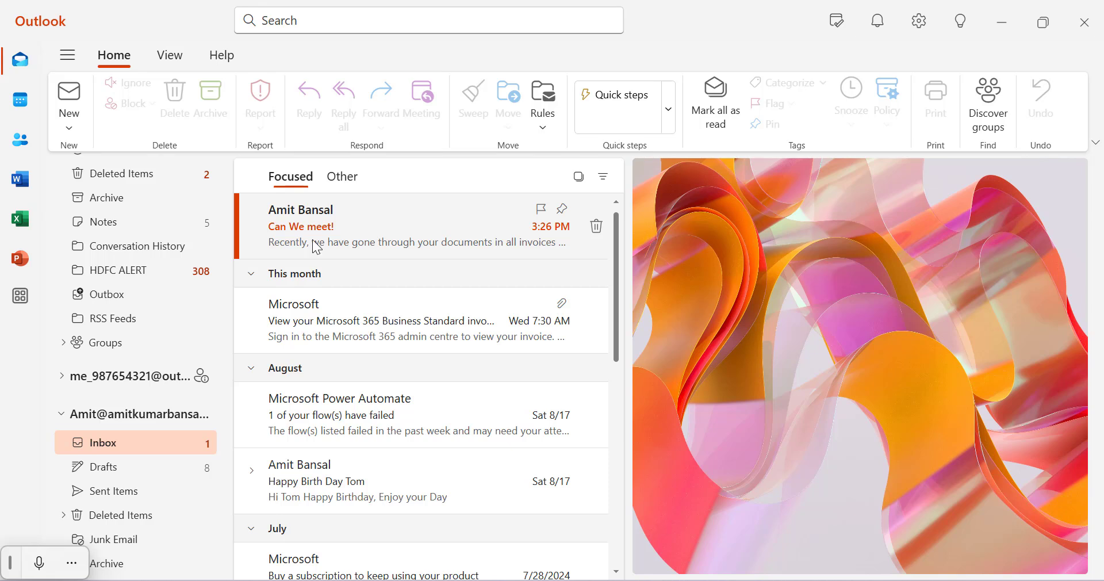
Create a Teams meeting invitation from the "Can We meet!" email for September 6, 5:00 PM to 5:30 PM, and send it.
left_click(379, 227)
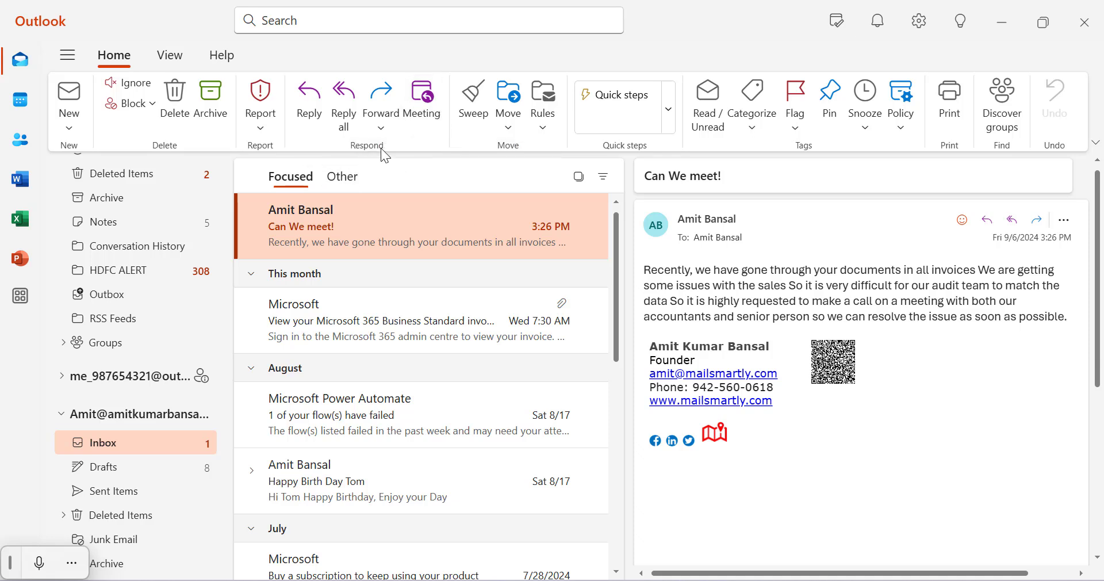
left_click(425, 101)
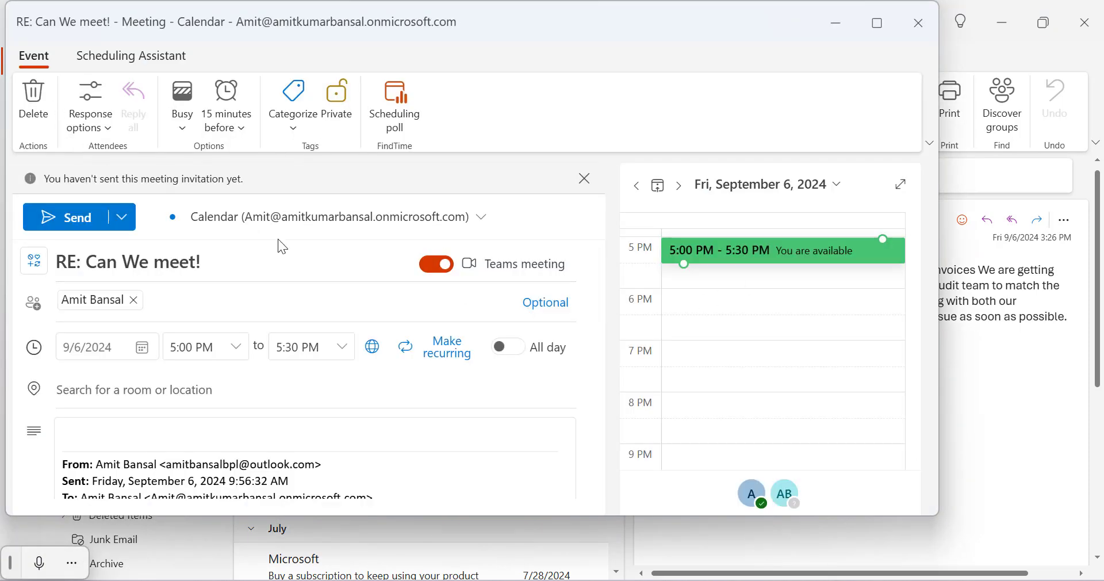
left_click(249, 300)
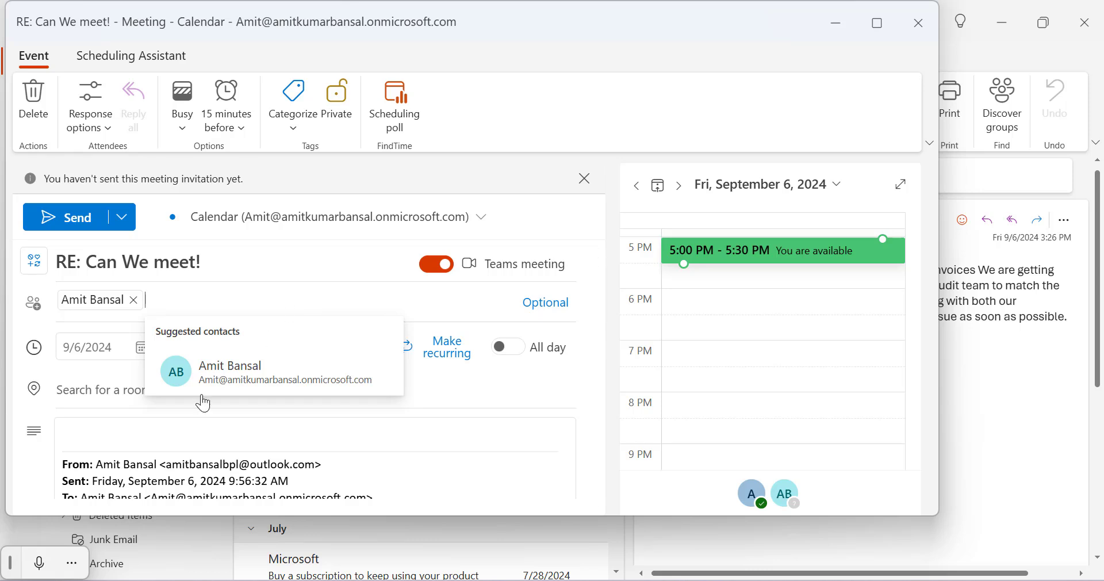
left_click(119, 435)
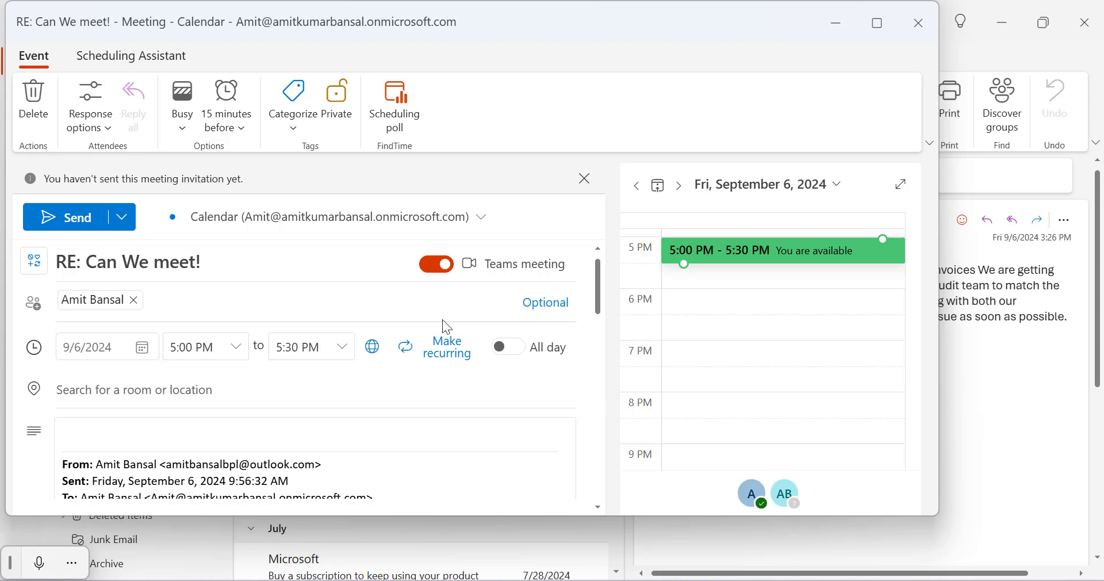
left_click(87, 232)
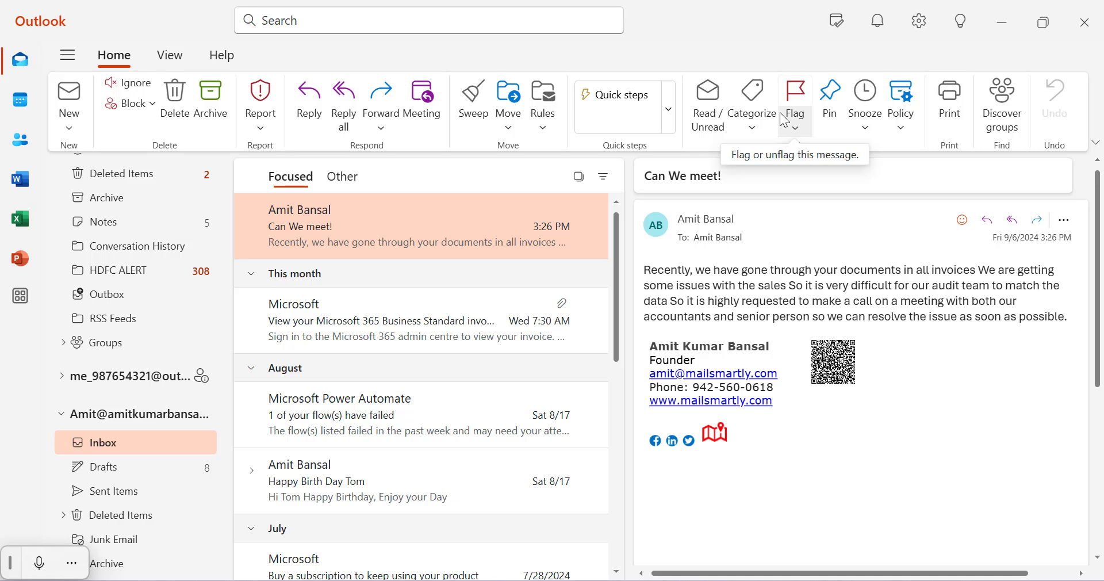
Go to the calendar and examine the filter options for meetings, categories, show-as status and recurrence without changing them.
left_click(22, 106)
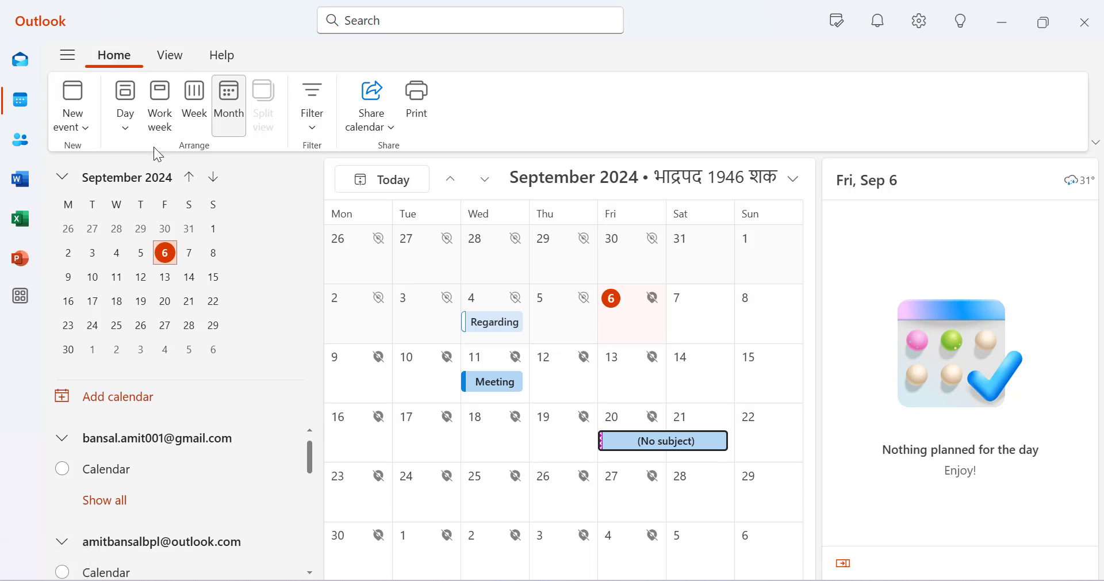
left_click(313, 123)
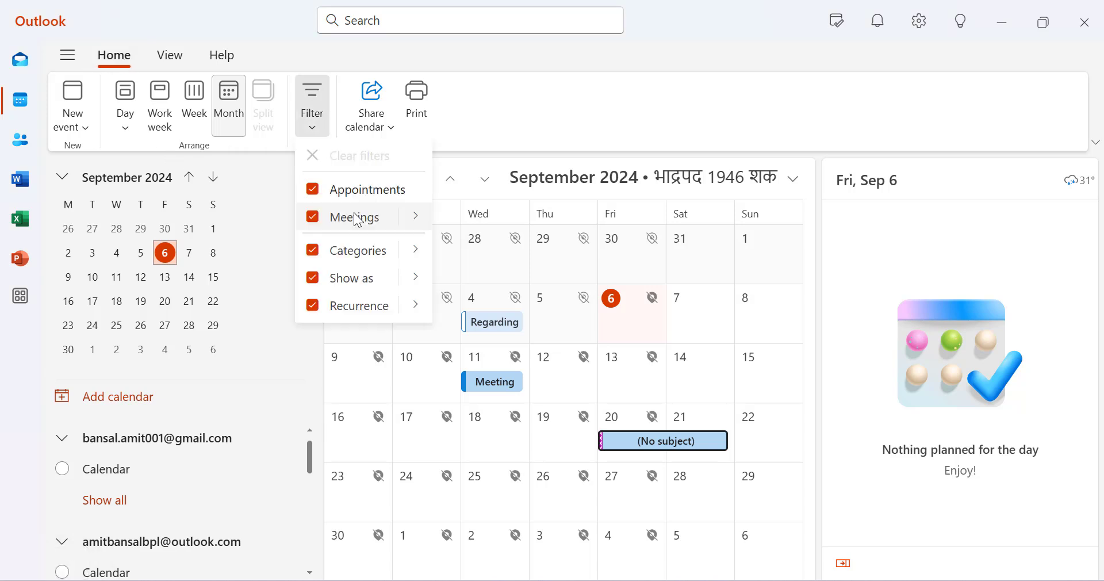
mouse_move(415, 226)
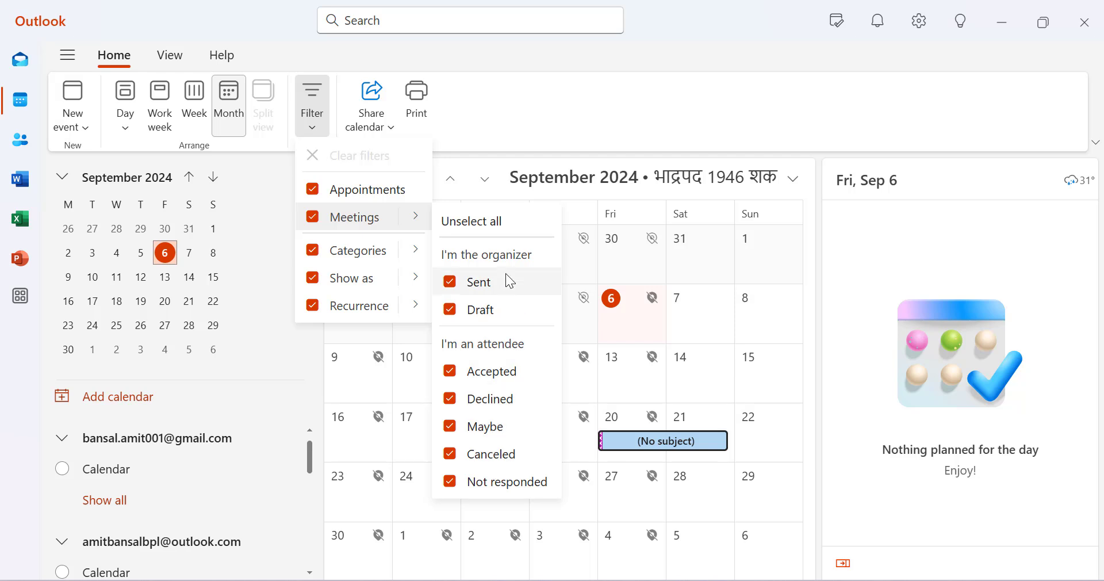
mouse_move(414, 261)
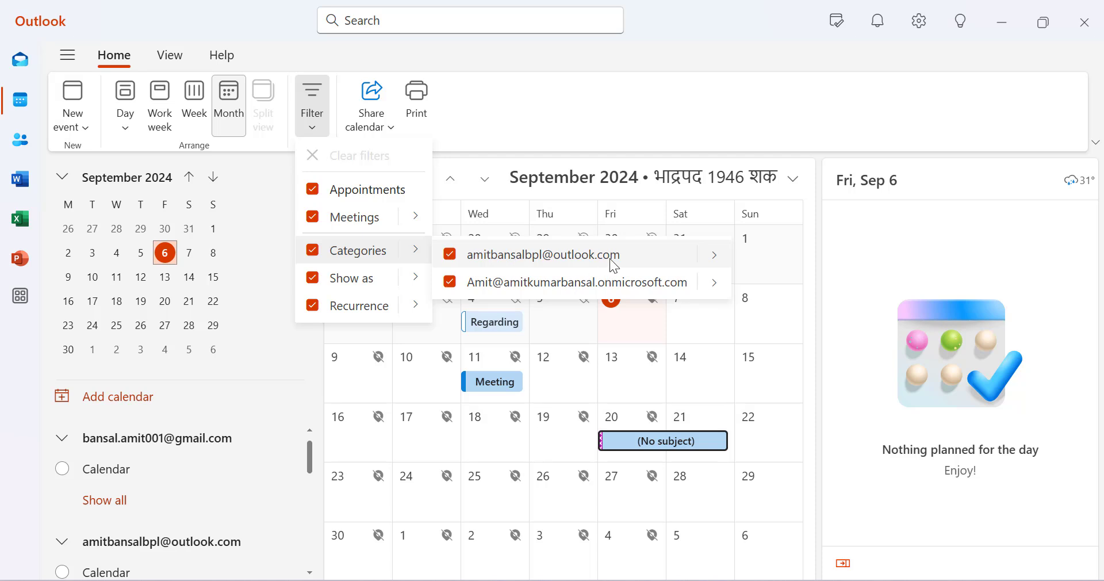
mouse_move(711, 258)
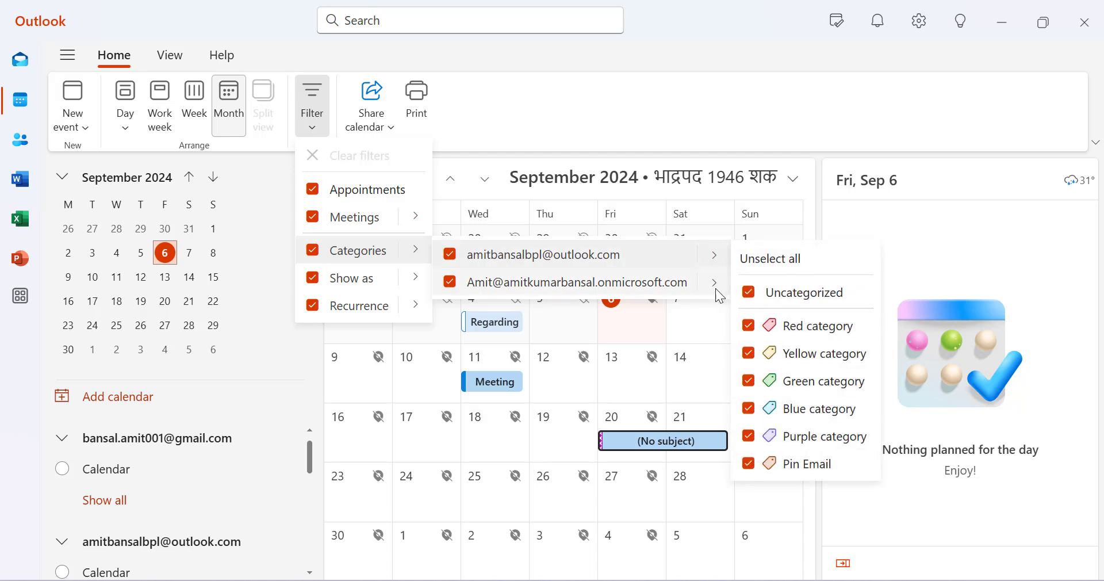
mouse_move(715, 284)
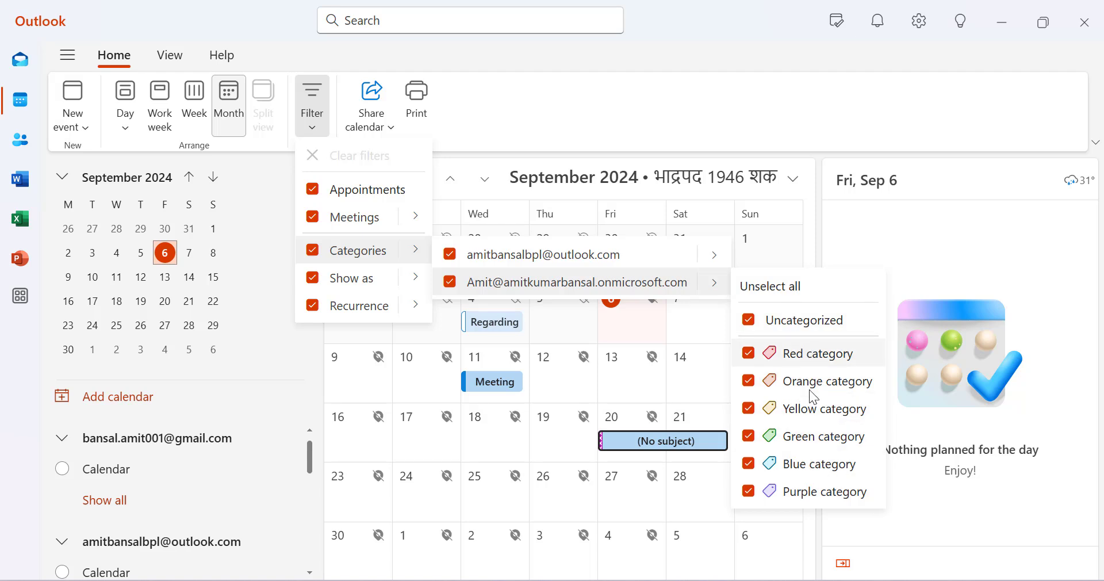
mouse_move(413, 286)
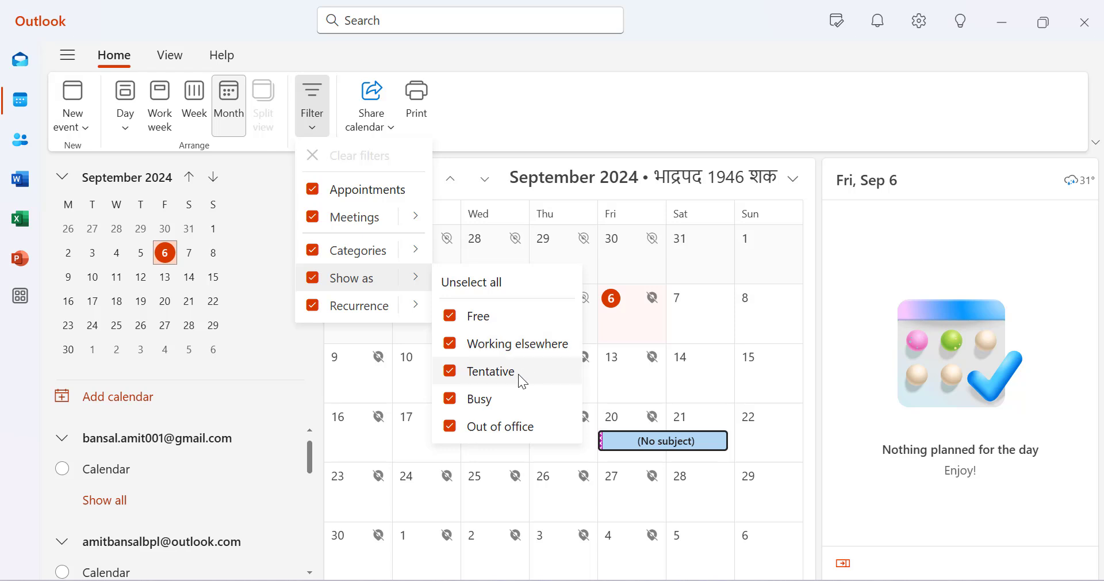
mouse_move(419, 316)
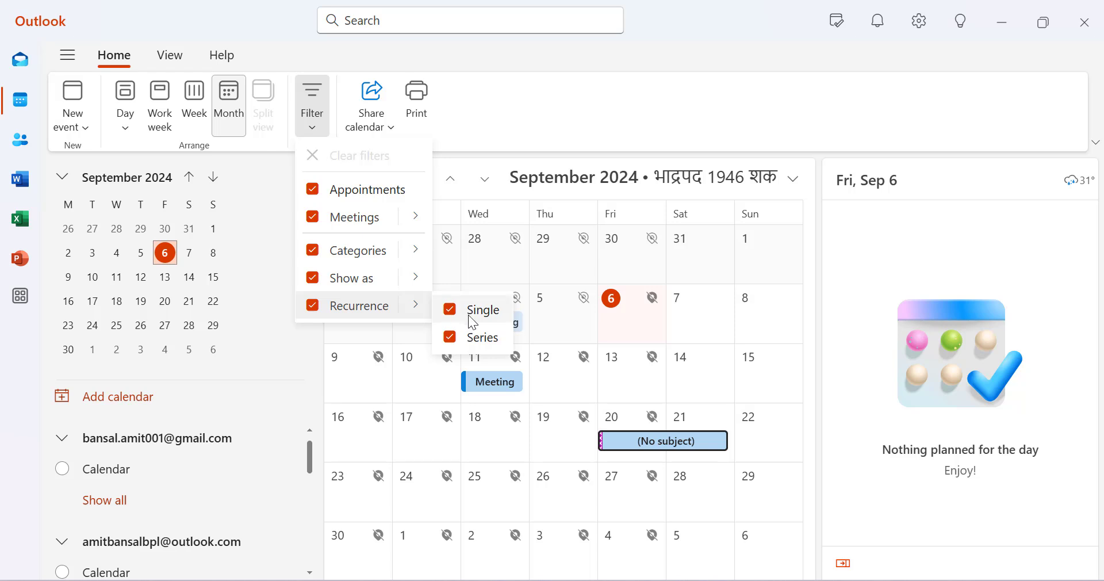
left_click(530, 121)
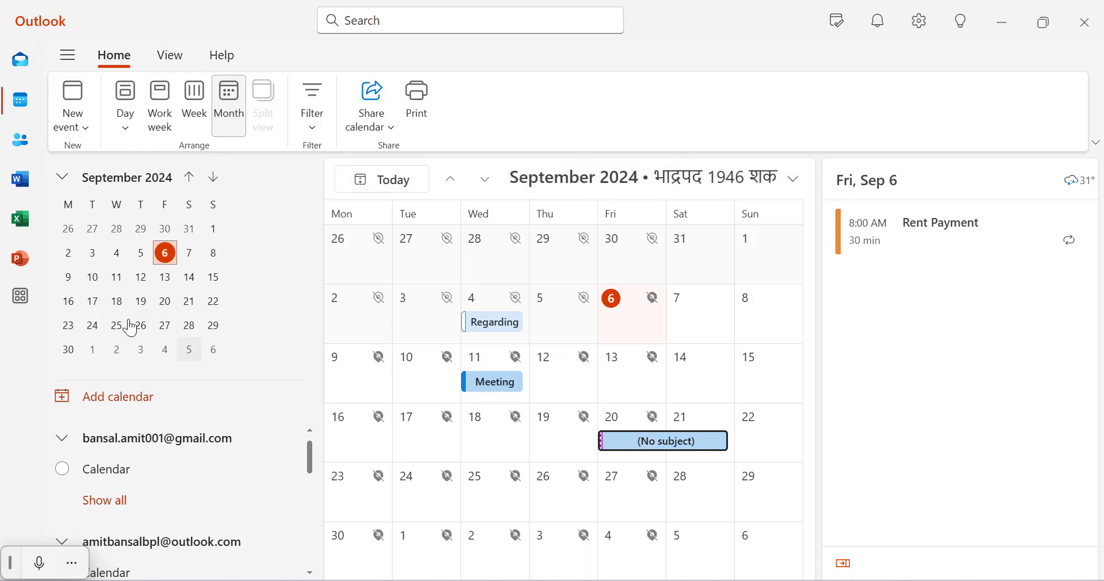
Add the Australia team's schedule from the ICC World Twenty20 cricket calendars and close the Add calendar dialog.
left_click(109, 402)
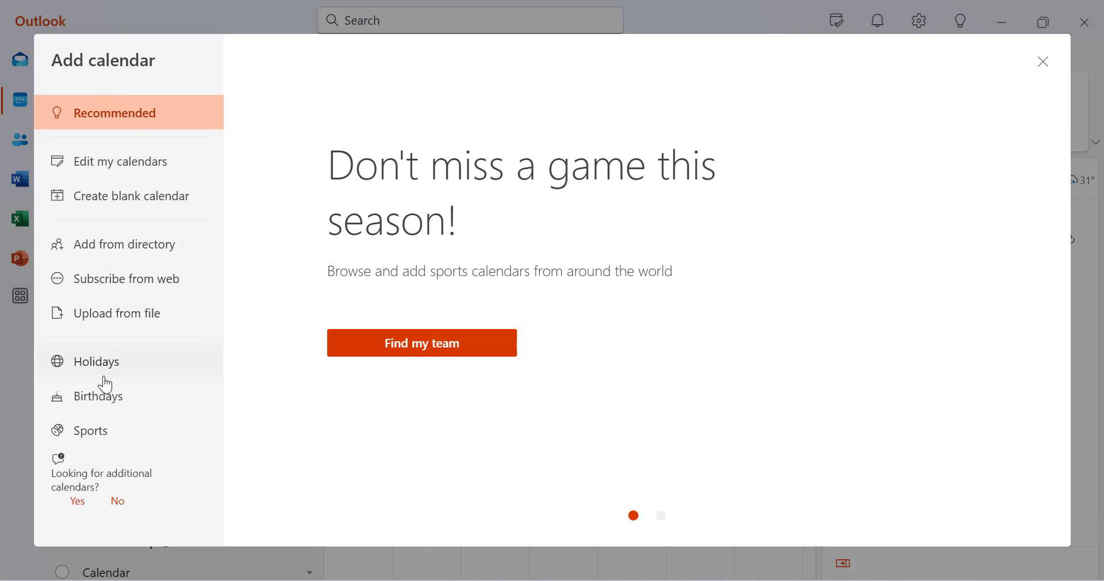
left_click(108, 433)
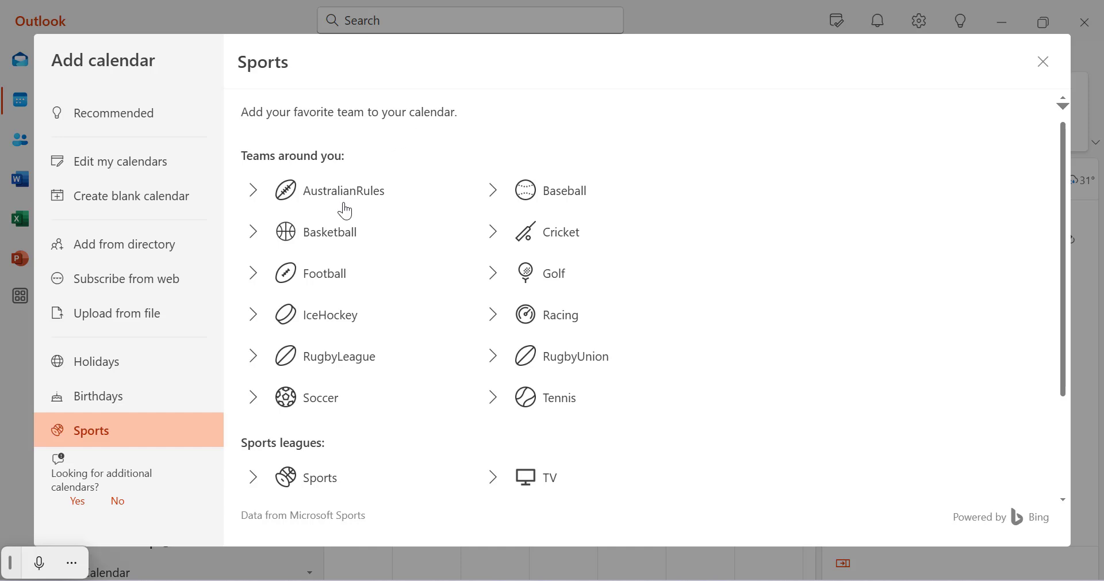
left_click(570, 241)
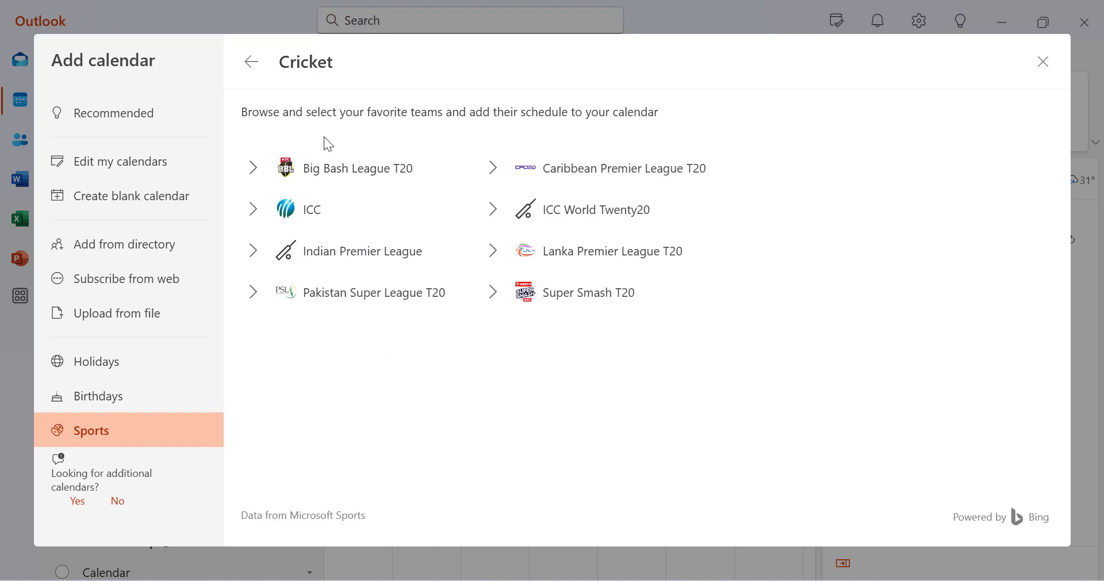
left_click(587, 224)
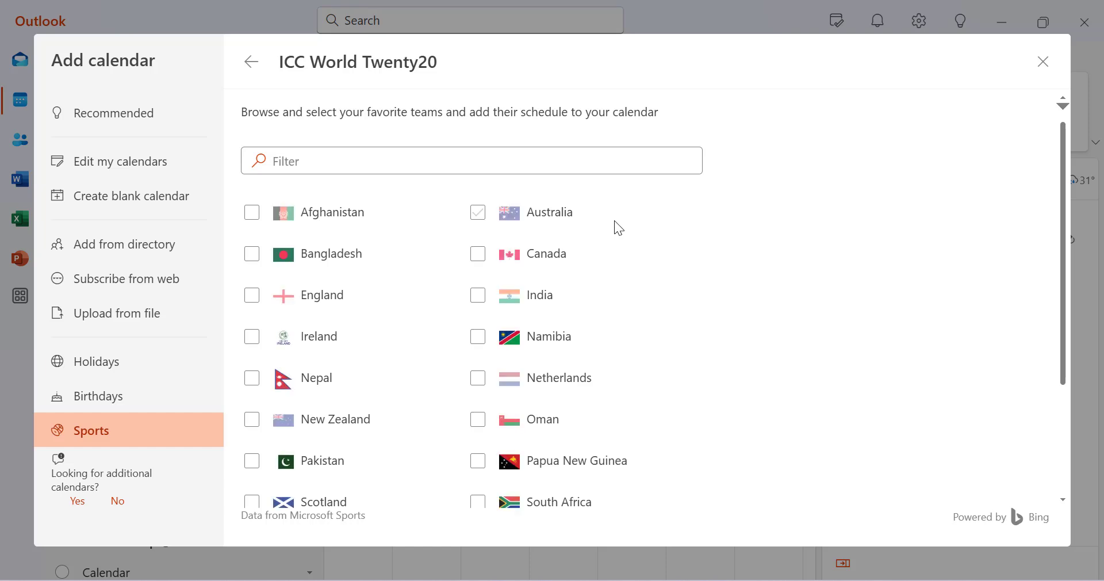
scroll(386, 354, "down", 3)
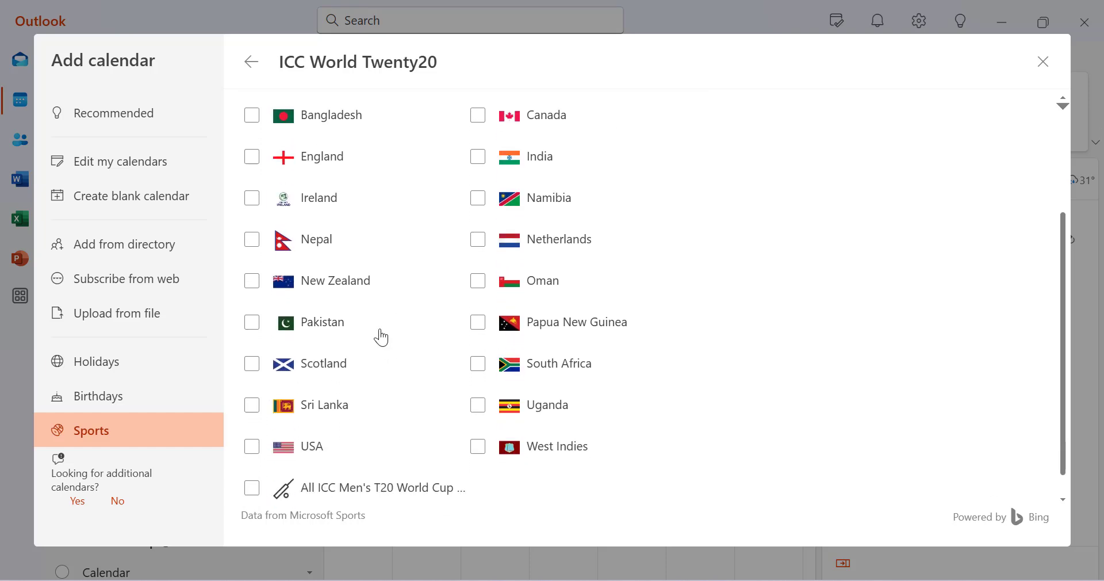
scroll(372, 295, "up", 3)
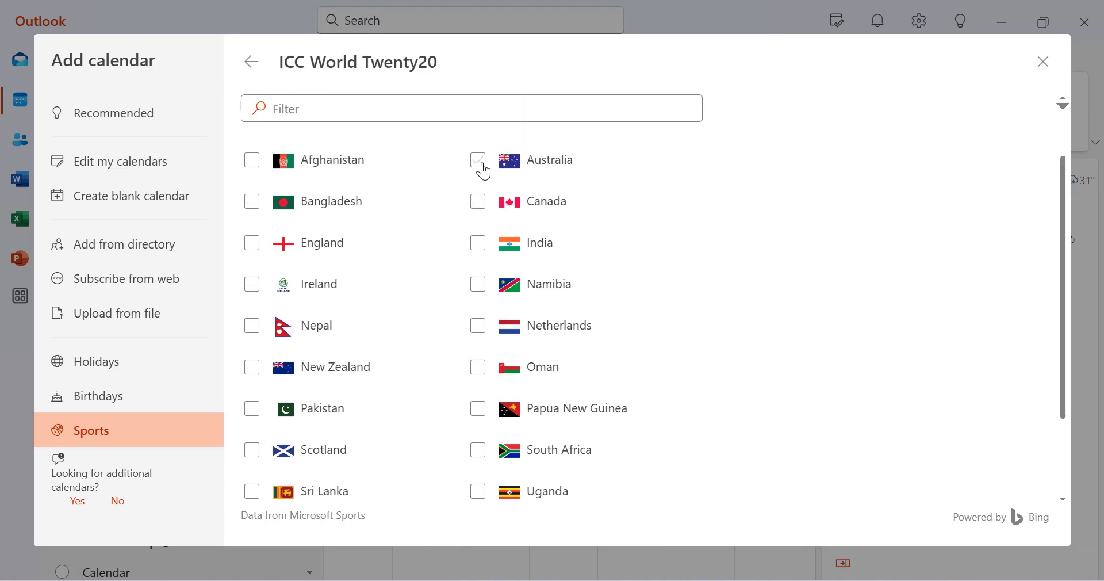
scroll(831, 295, "down", 2)
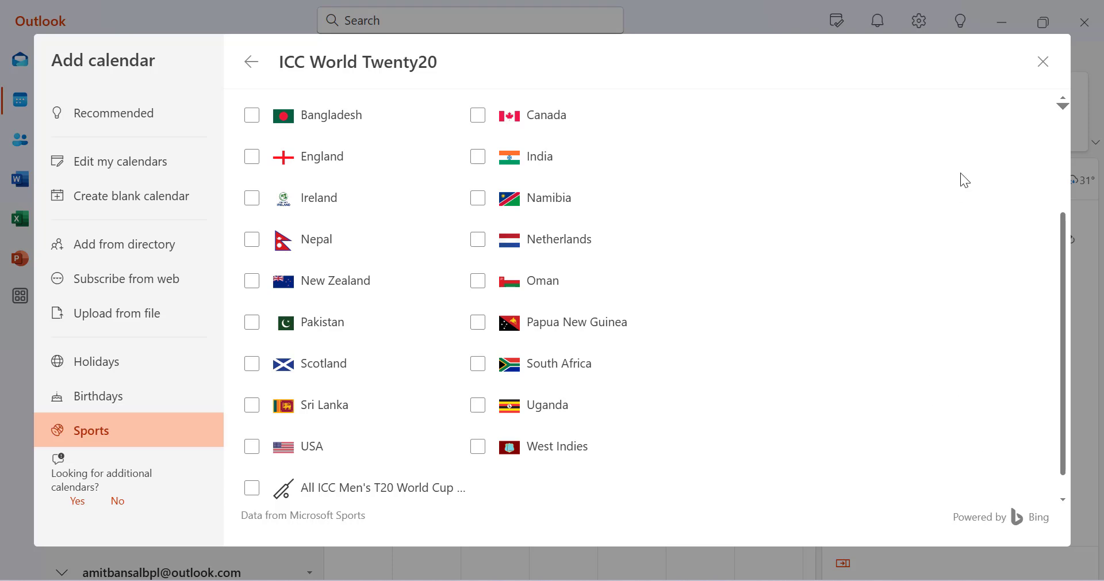
left_click(1046, 68)
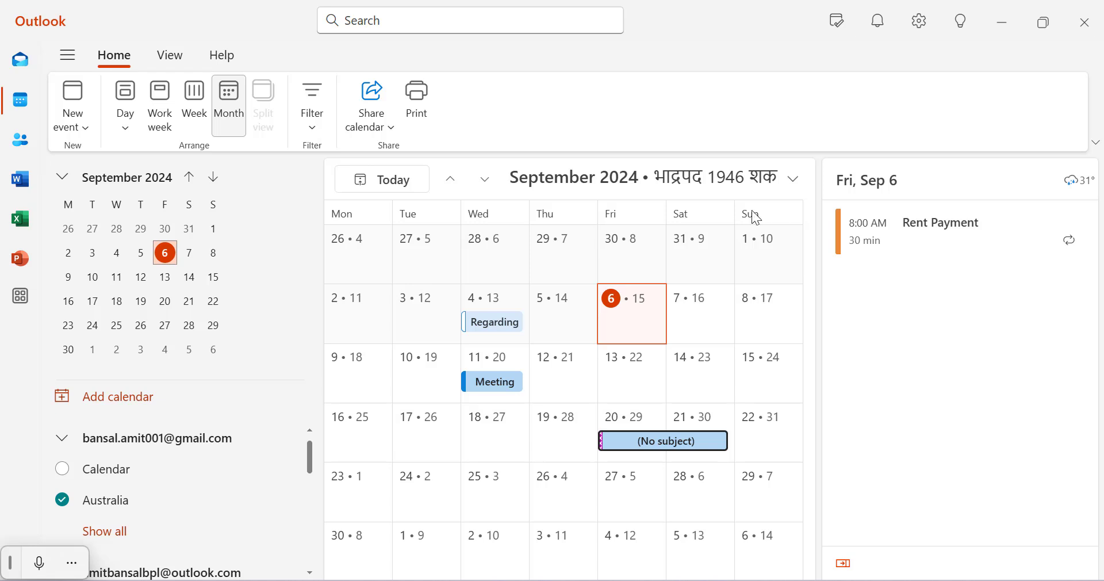
Show the My Day calendar beside the inbox and drop the "Can We meet!" email onto it to create a meeting.
left_click(839, 33)
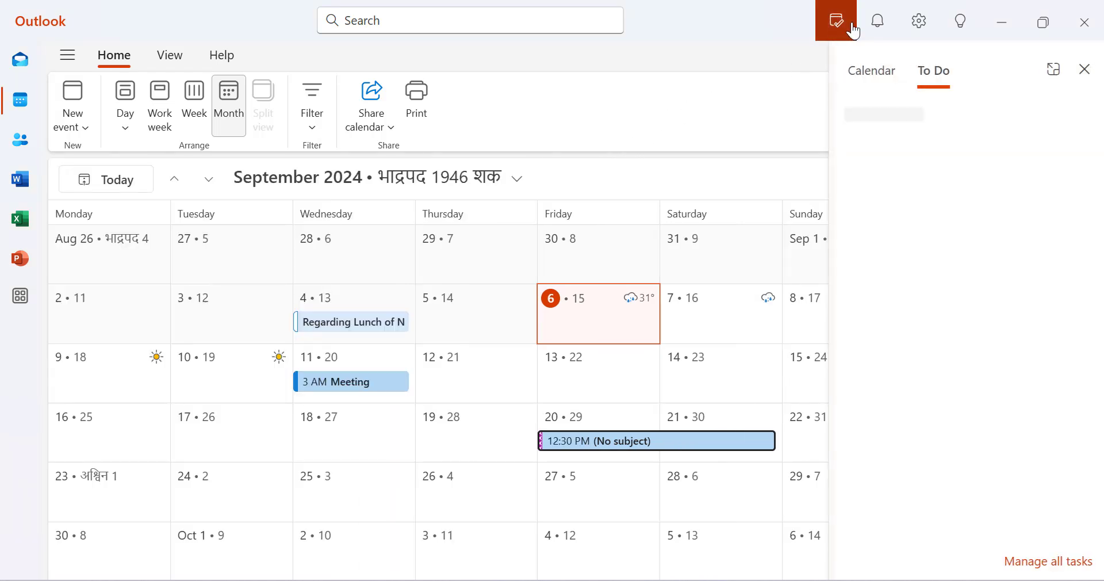
left_click(862, 74)
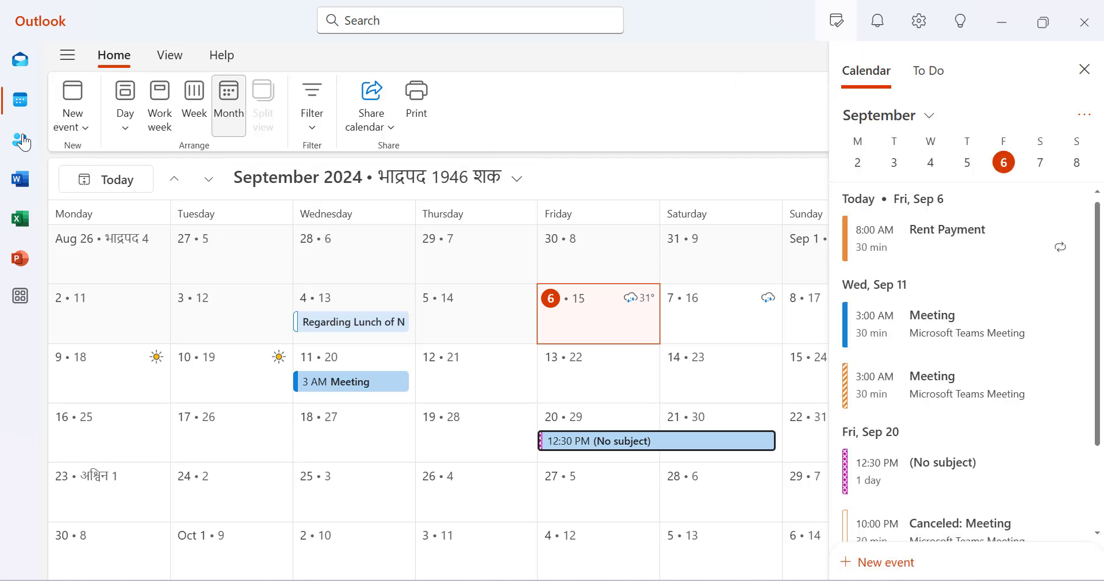
left_click(17, 71)
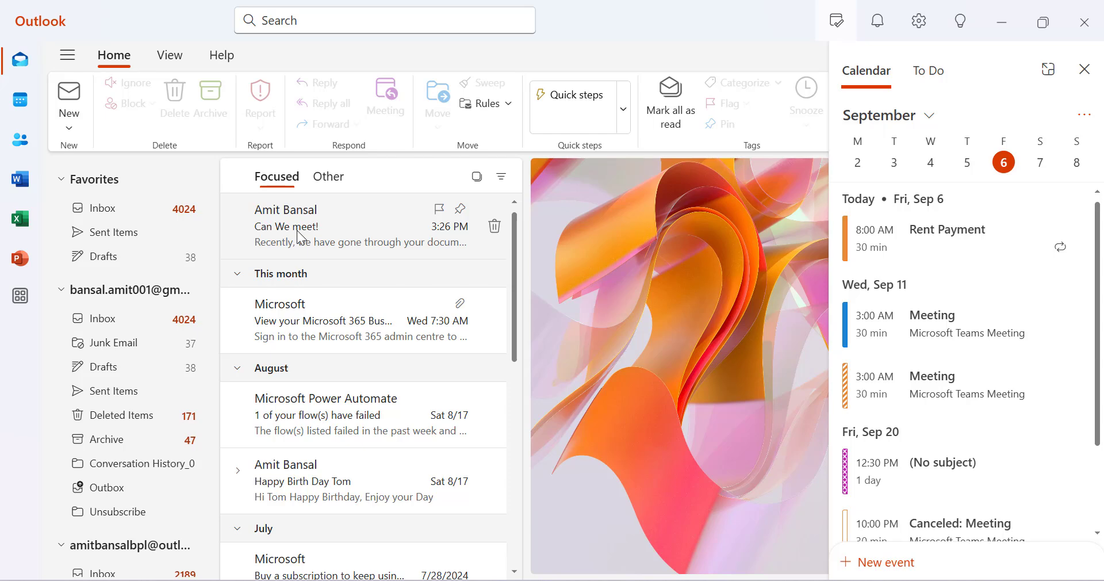
left_click_drag(297, 230, 918, 294)
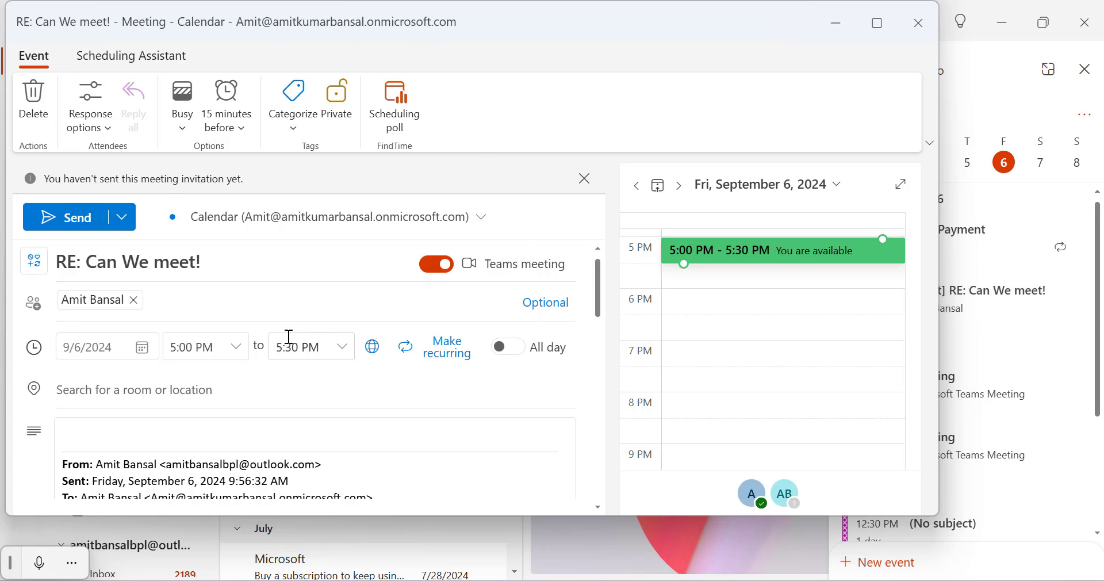
Review the attendee suggestions and the original message text in the "RE: Can We meet!" meeting draft.
scroll(291, 337, "down", 3)
scroll(291, 336, "up", 3)
left_click(253, 305)
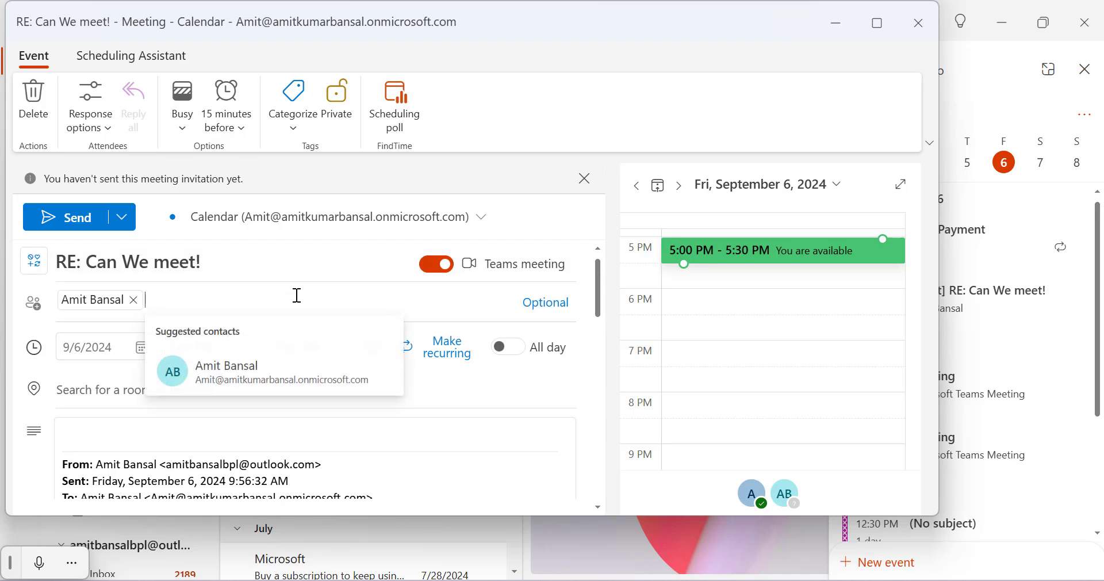
left_click(55, 372)
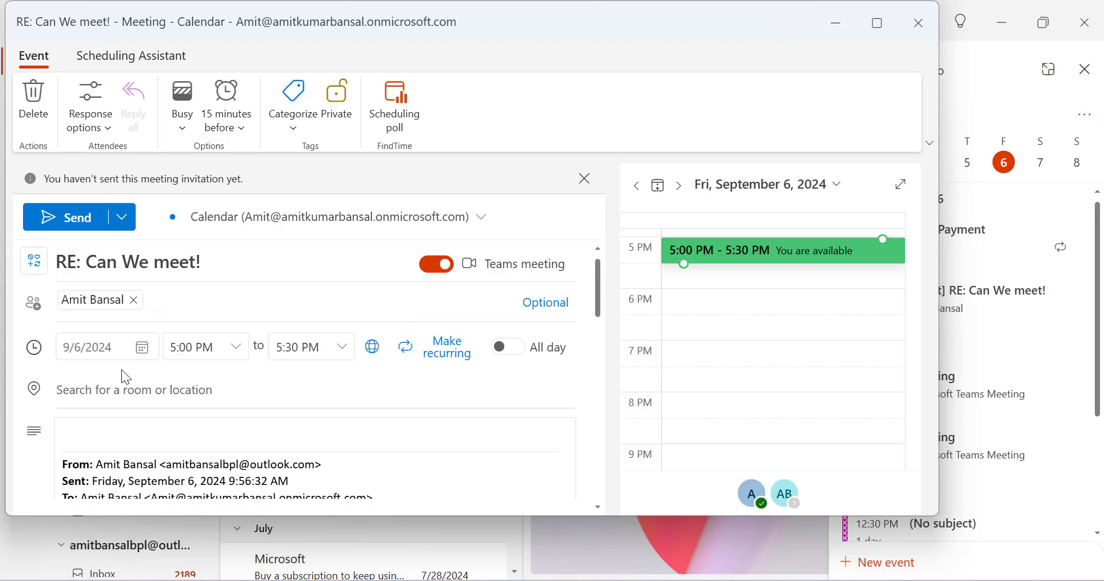
scroll(309, 403, "down", 3)
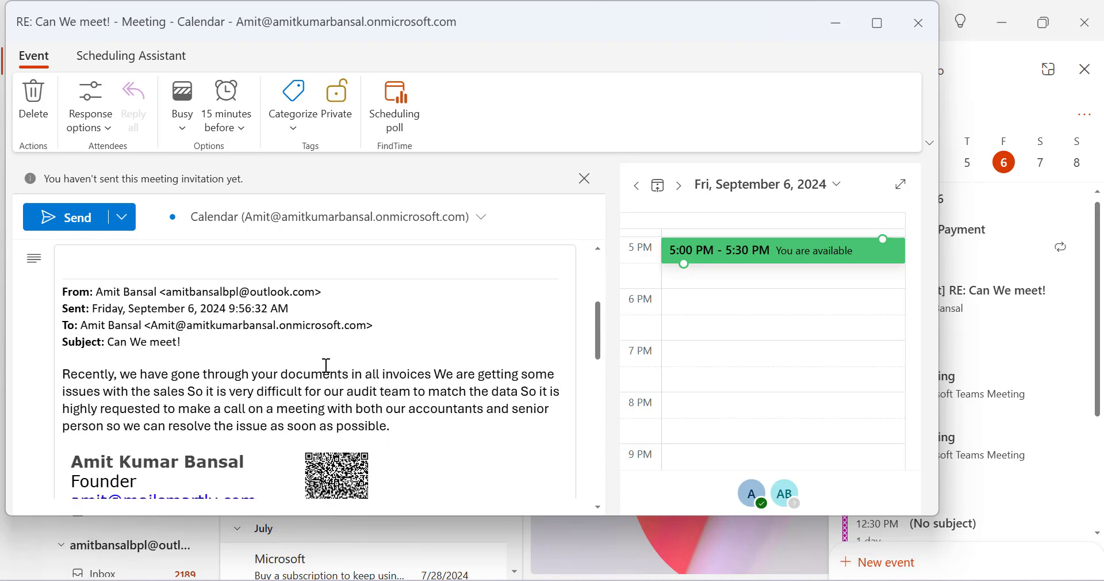
scroll(362, 360, "up", 3)
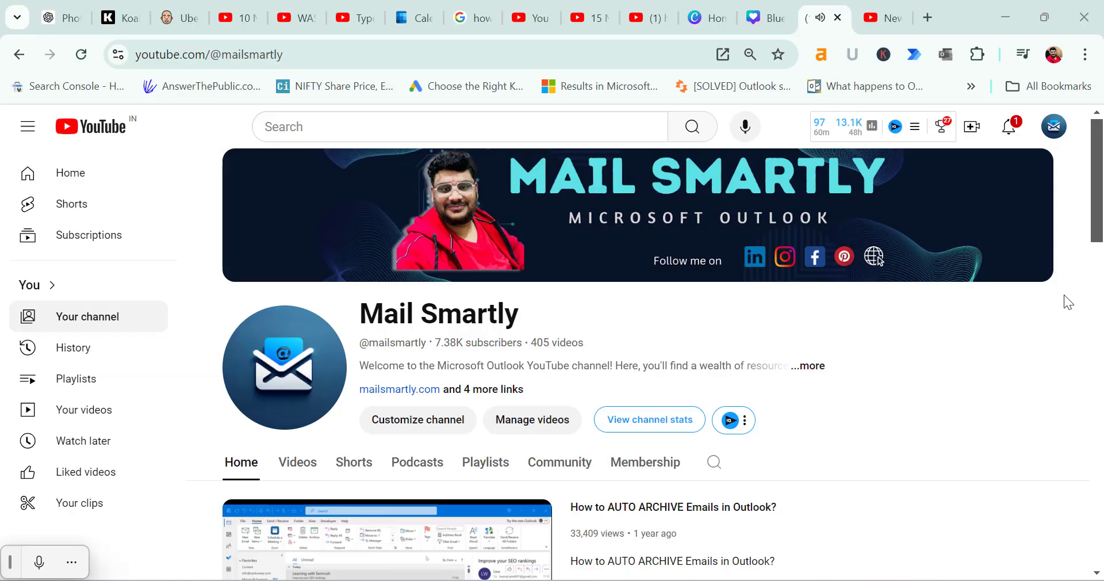
Switch to the browser and look through the Mail Smartly YouTube channel's home page down to its popular videos.
scroll(1063, 294, "down", 5)
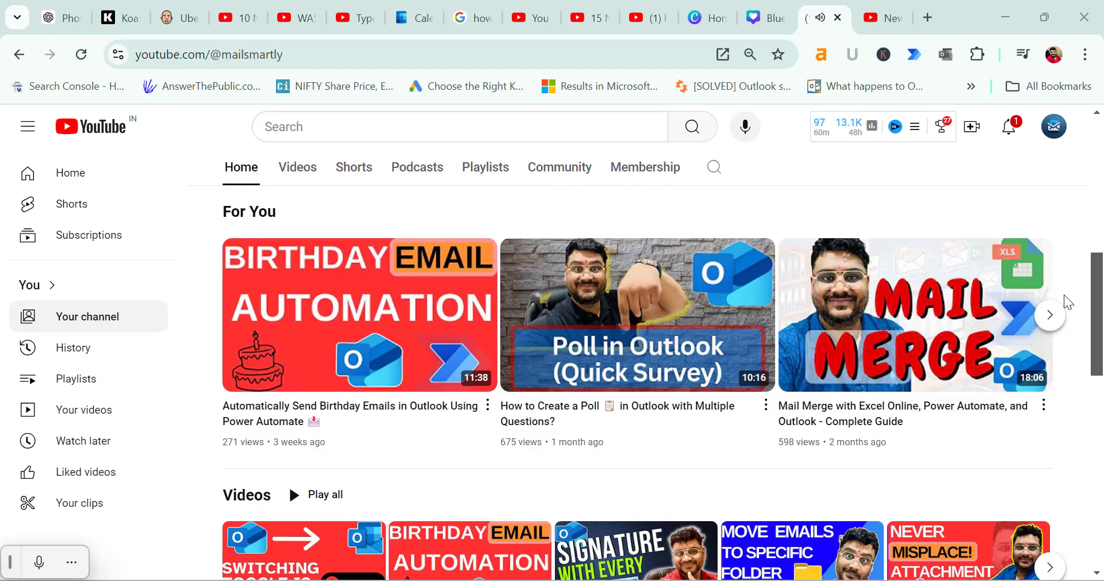
scroll(1063, 294, "down", 10)
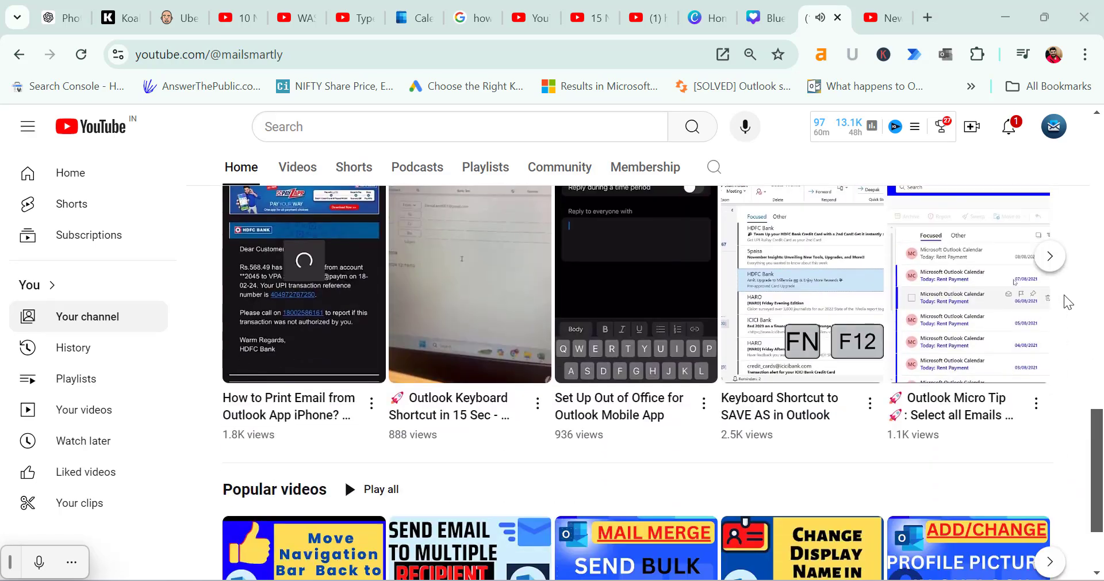
scroll(1063, 294, "up", 4)
scroll(1063, 295, "down", 7)
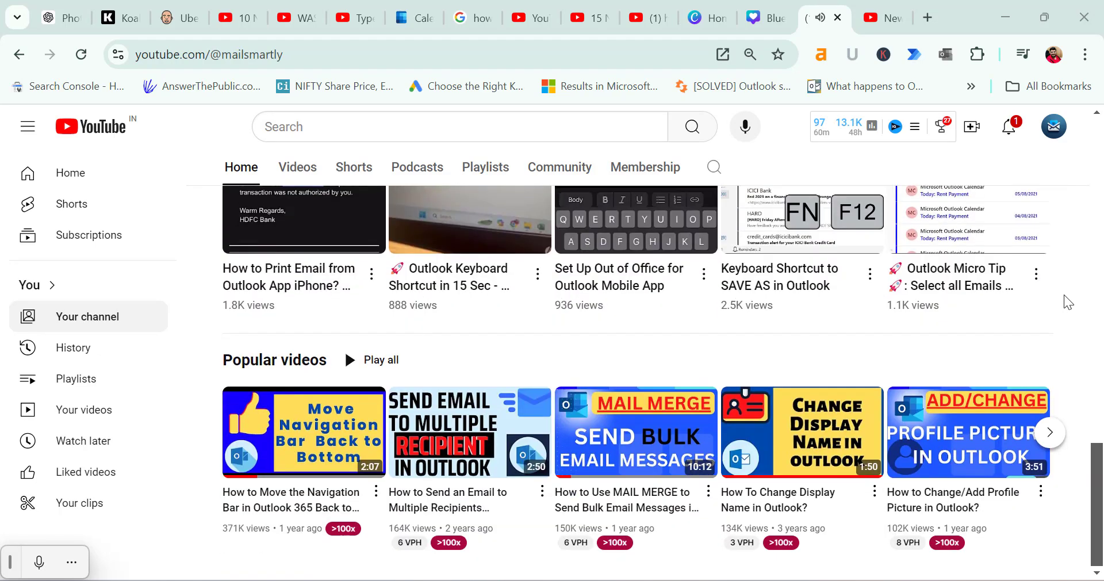